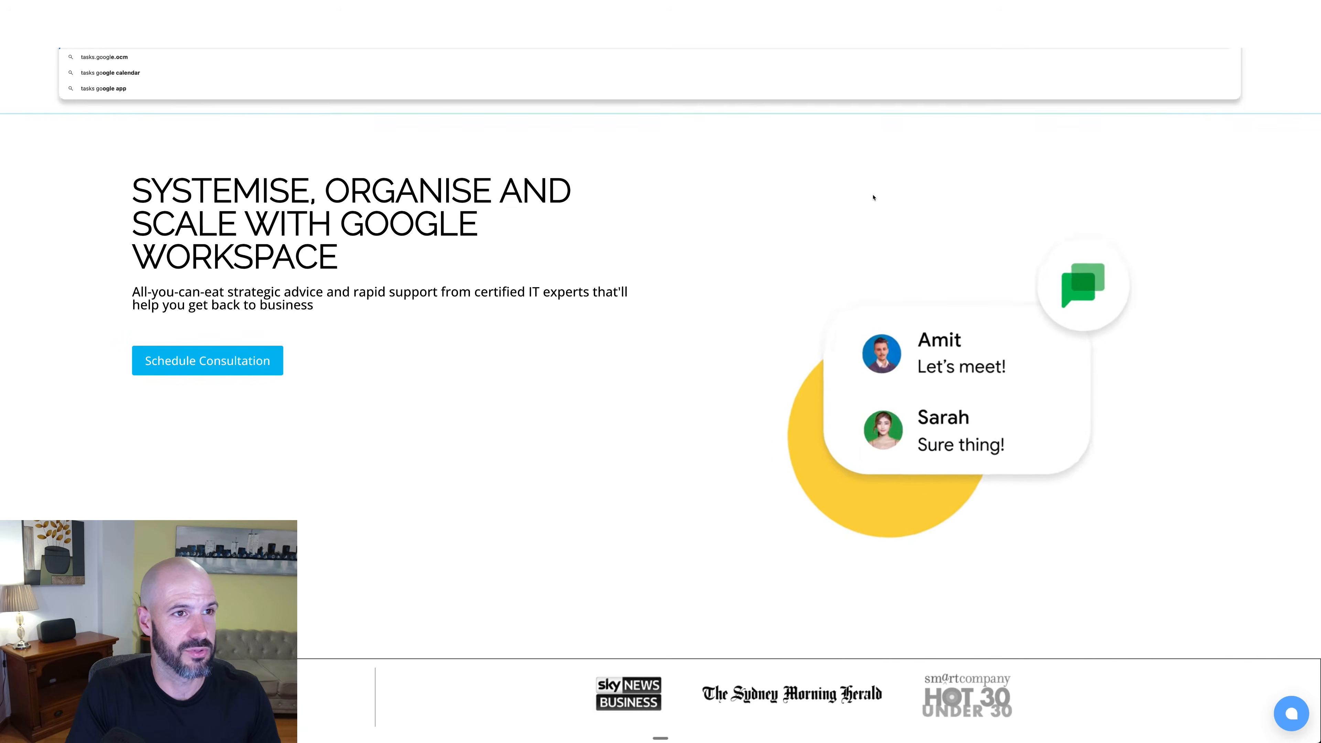
Step: Open Google Tasks and examine the list options available for My Tasks
{"action": "key", "text": "Return"}
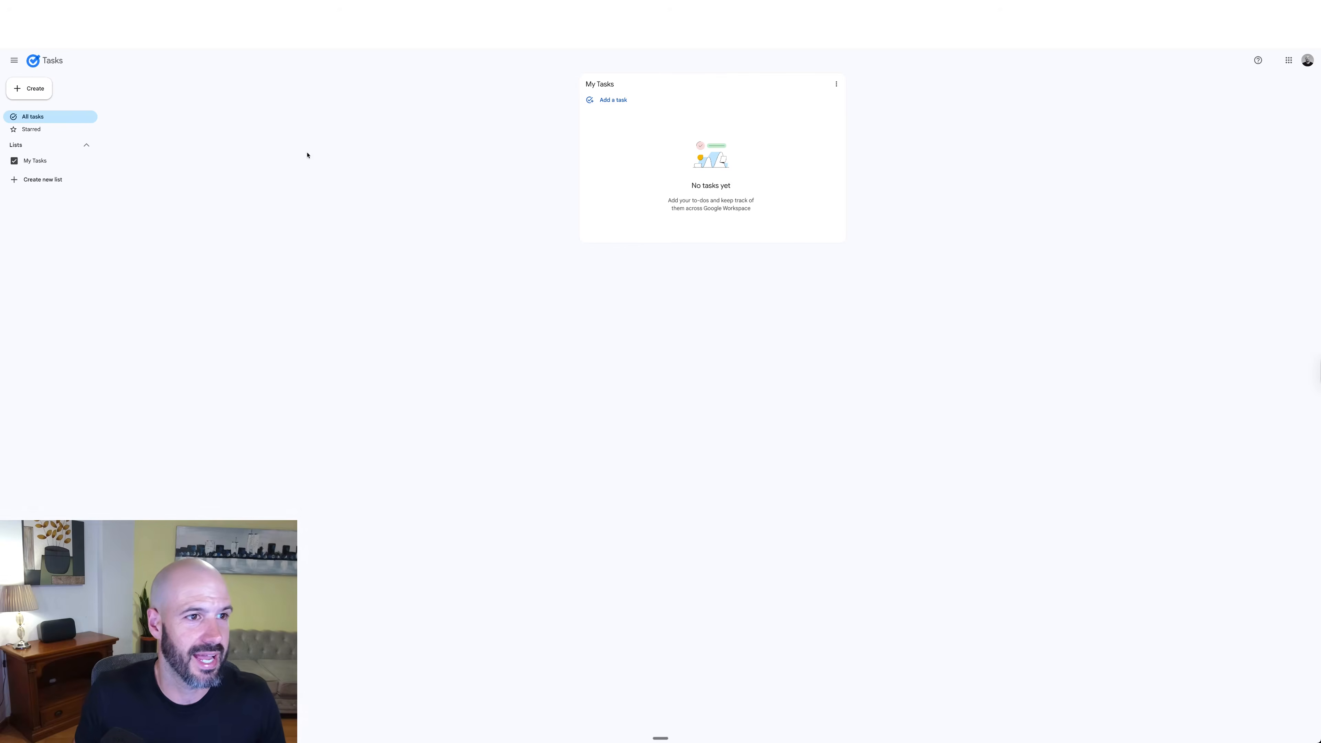
{"action": "left_click", "coordinate": [837, 84]}
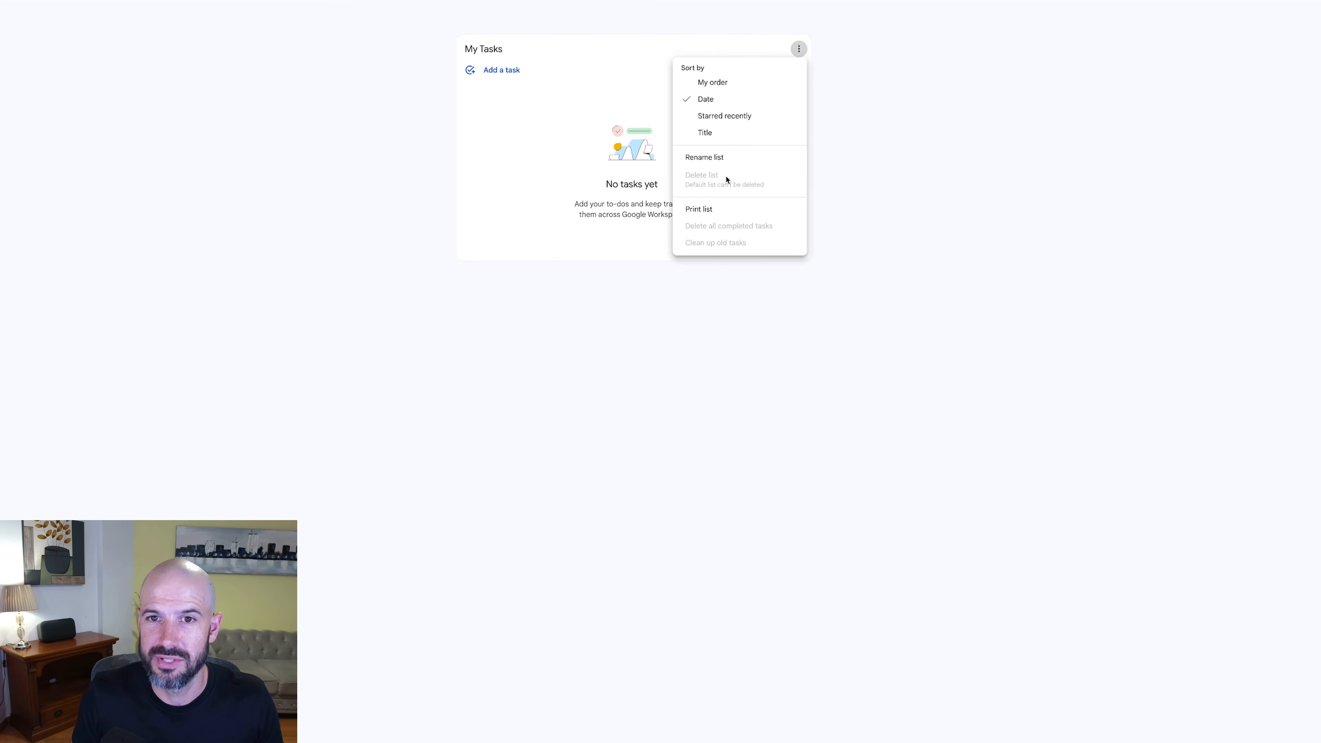
{"action": "left_click", "coordinate": [866, 79]}
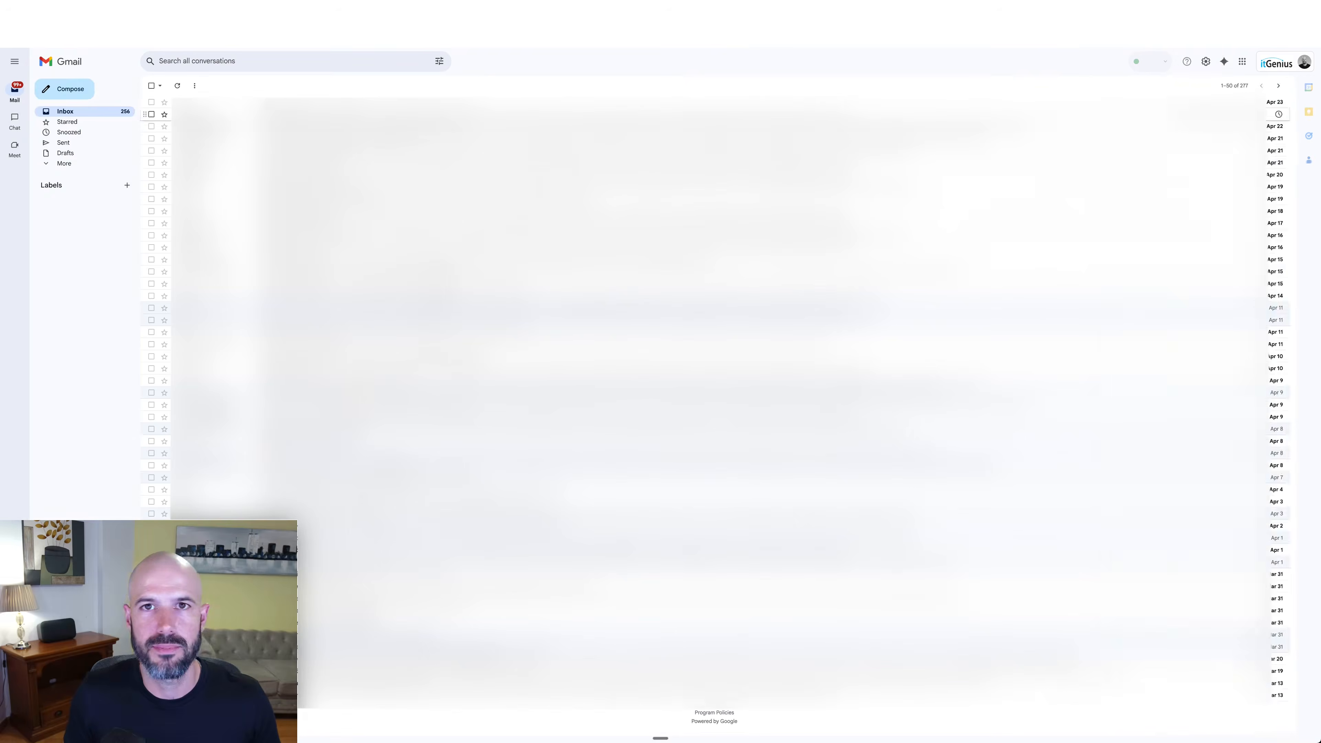
Step: Open Chat from within Gmail, and switch to the standalone Google Chat page
{"action": "left_click", "coordinate": [15, 121]}
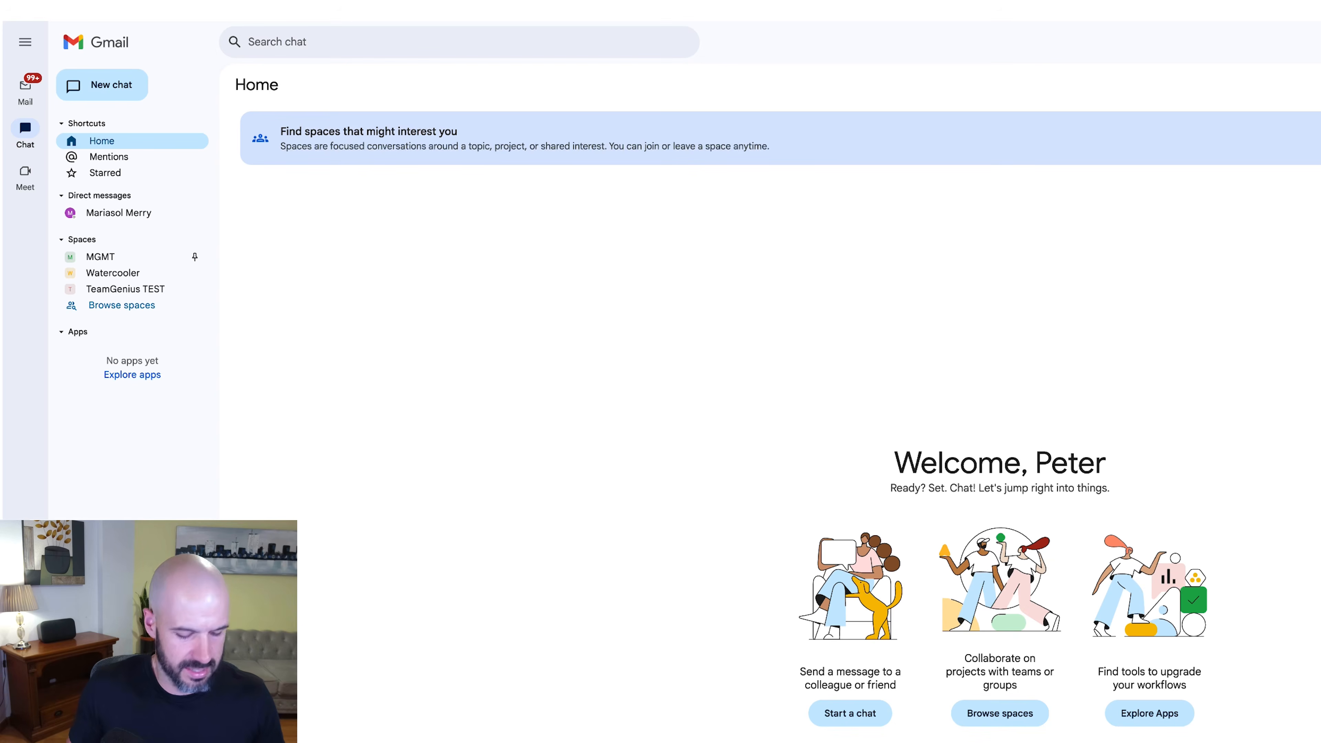
{"action": "type", "text": "chat"}
{"action": "key", "text": "Return"}
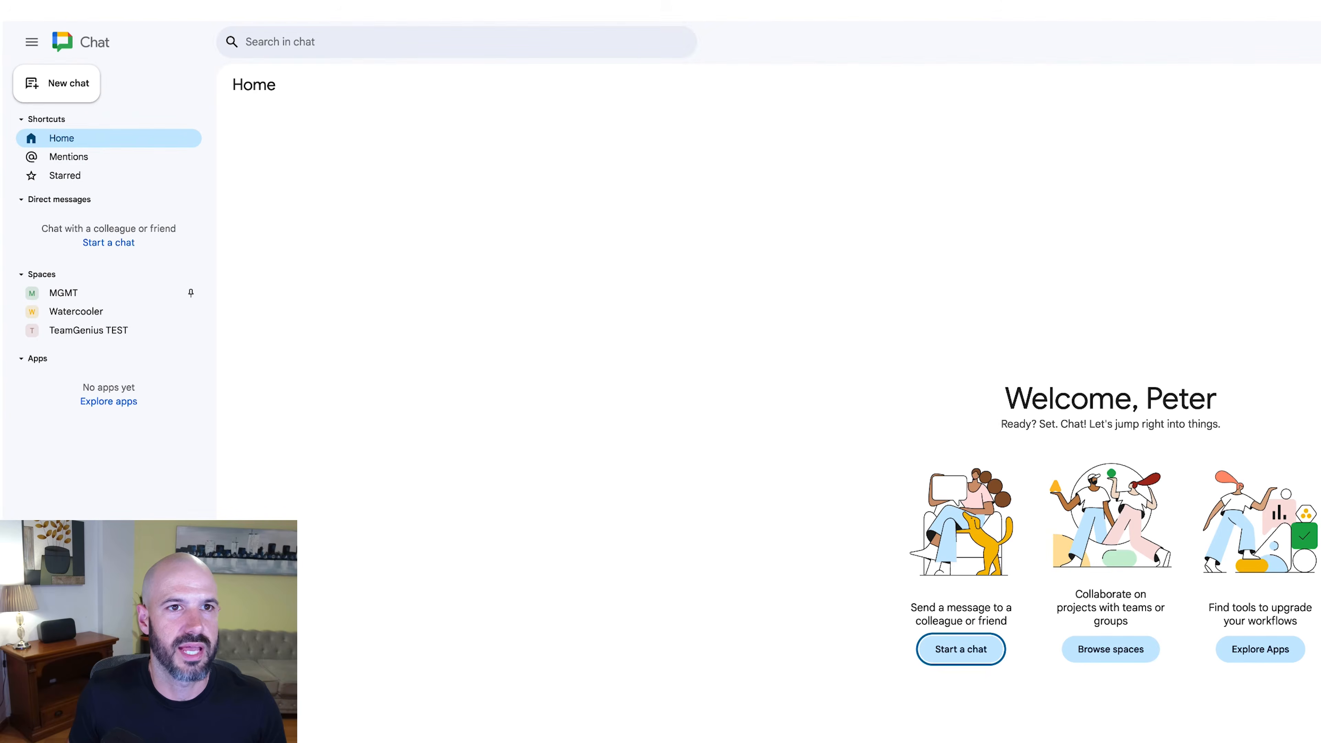
{"action": "right_click", "coordinate": [561, 4]}
{"action": "left_click", "coordinate": [612, 55]}
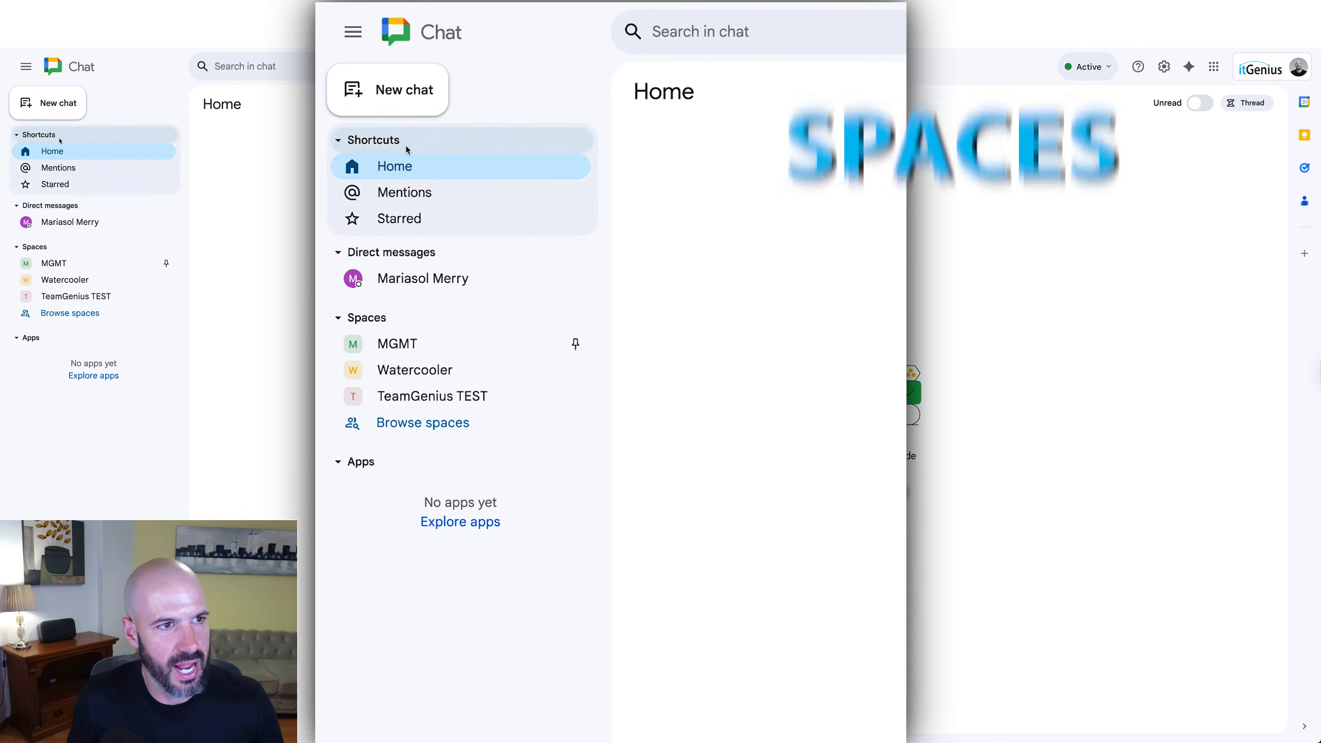
Step: Start creating a new space and allow external members to join it
{"action": "left_click", "coordinate": [67, 116]}
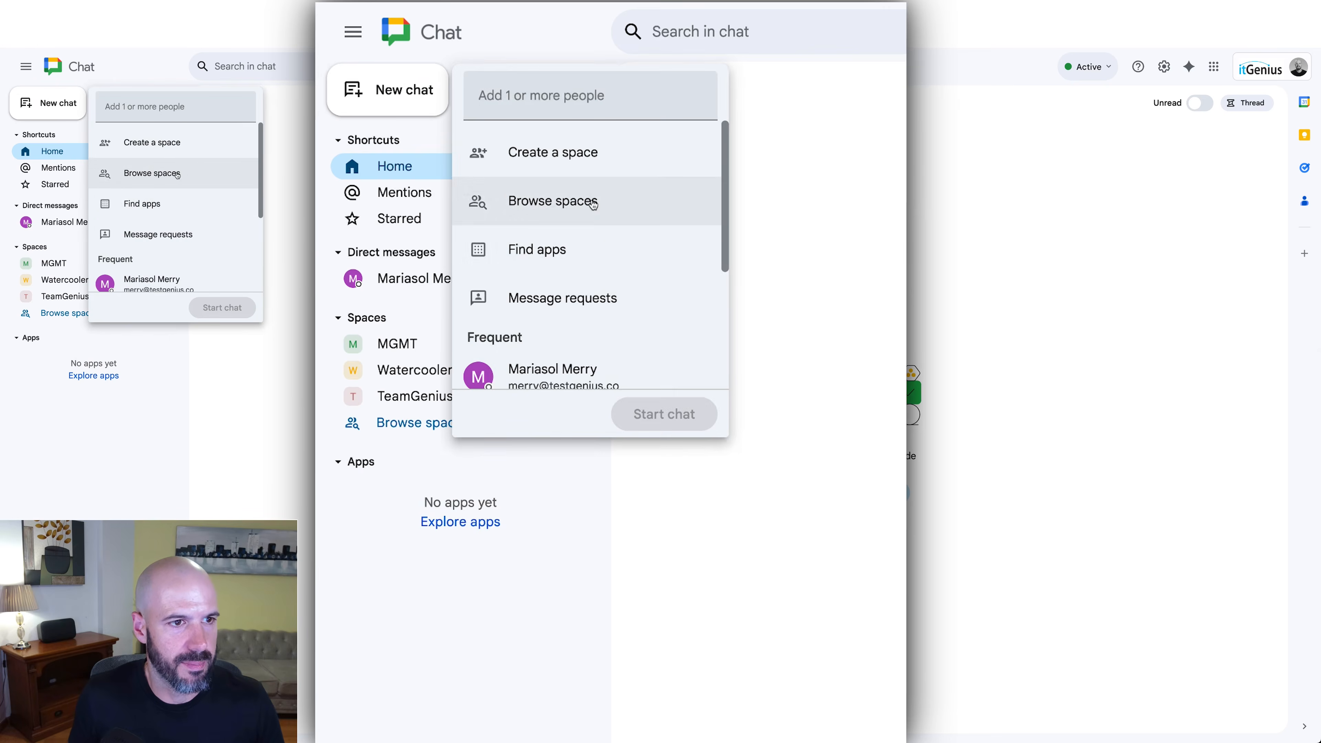
{"action": "left_click", "coordinate": [198, 143]}
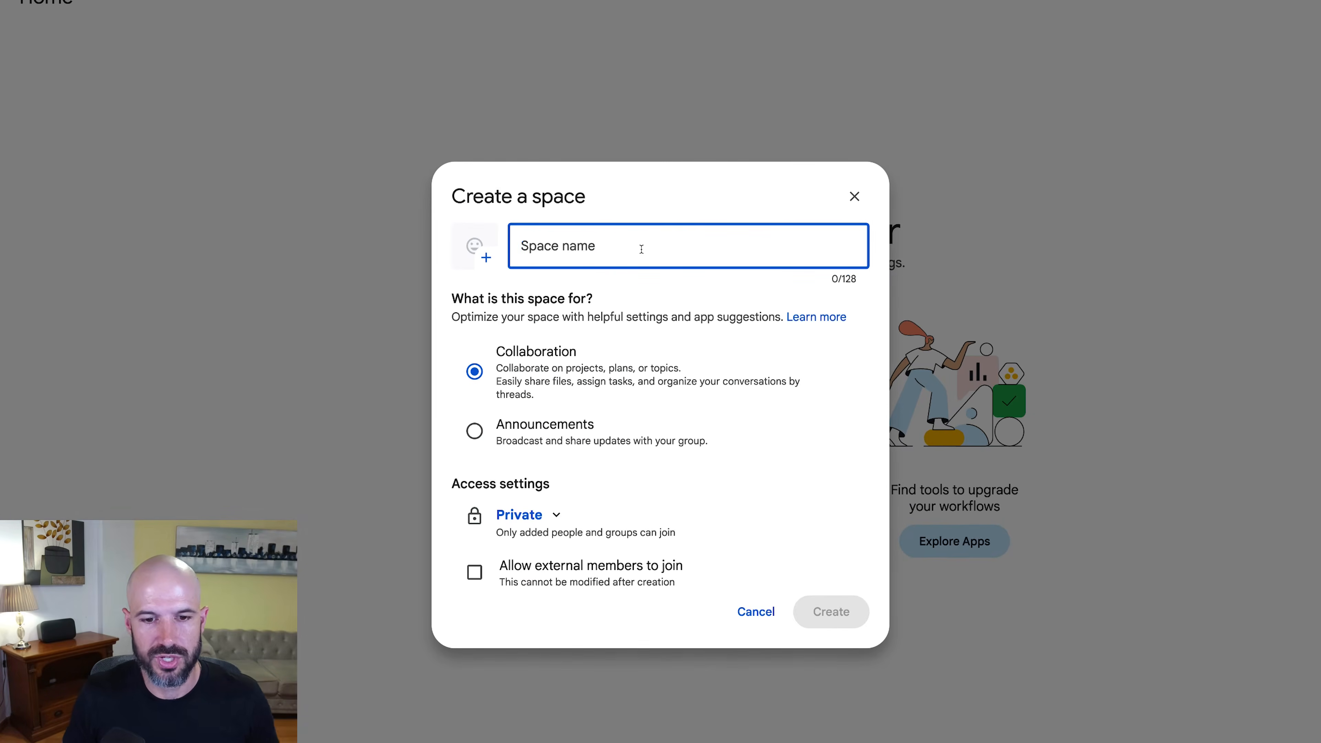
{"action": "left_click", "coordinate": [577, 569]}
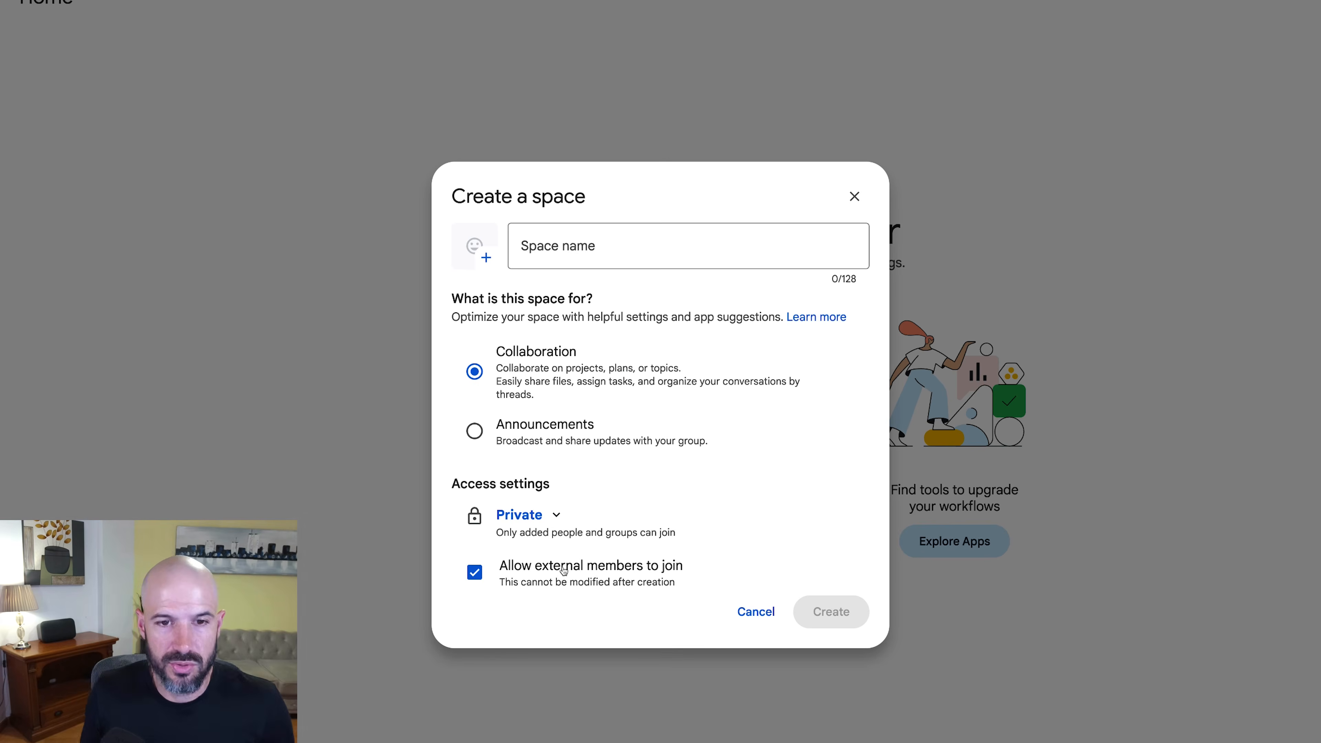
{"action": "left_click", "coordinate": [564, 570]}
{"action": "double_click", "coordinate": [563, 571]}
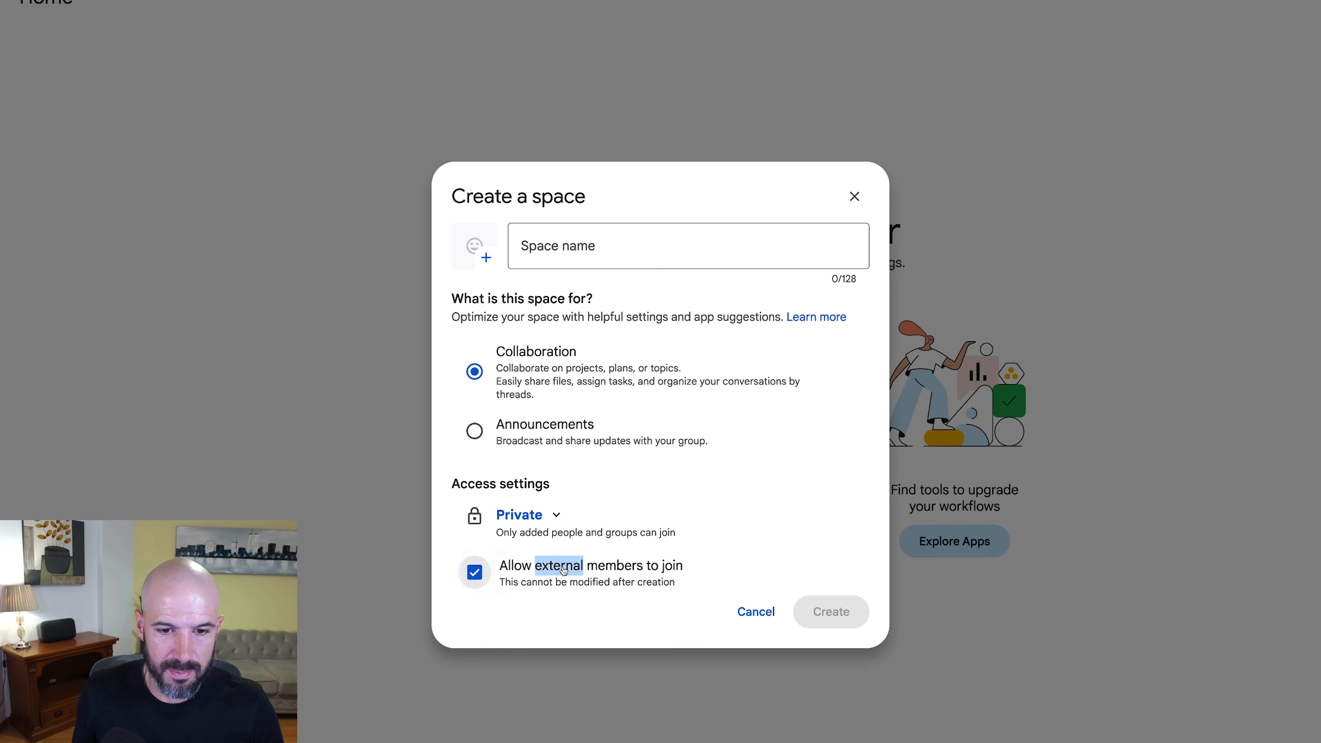
{"action": "left_click", "coordinate": [736, 522]}
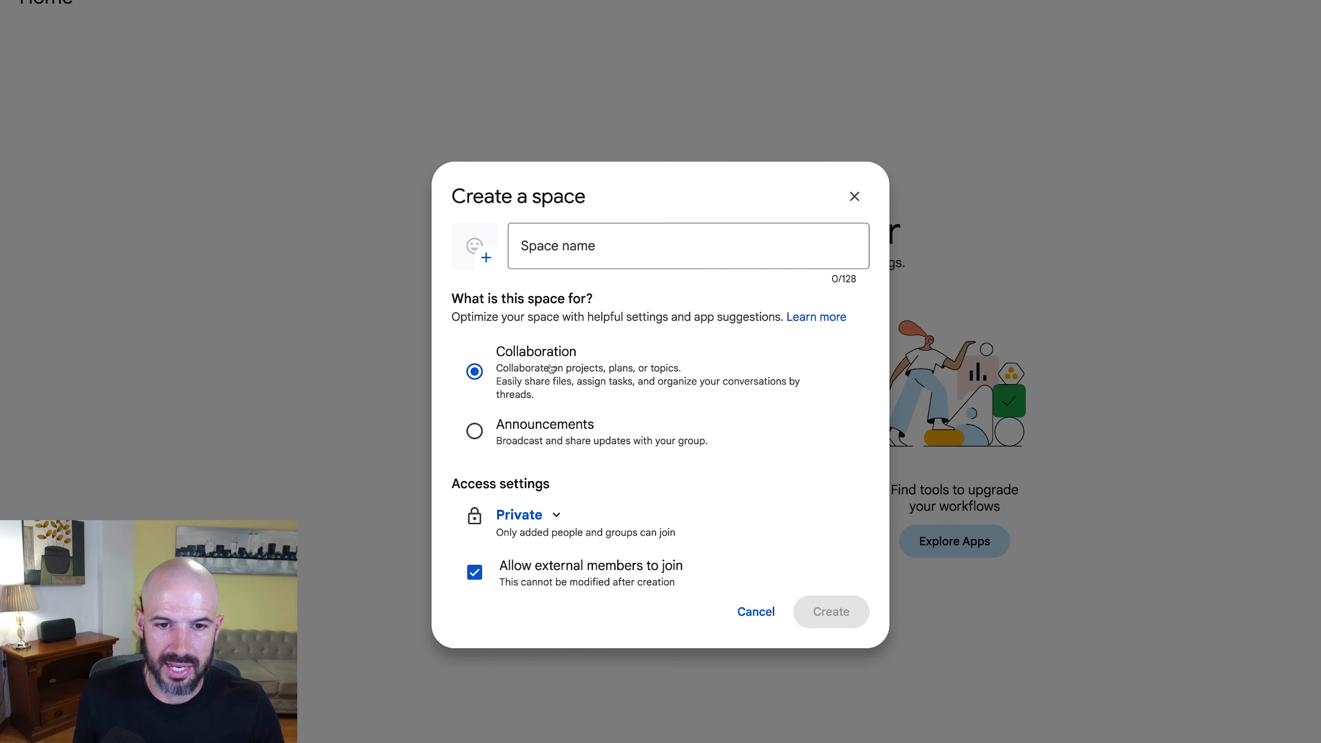
Step: Name the space Shopping, give it the shopping cart emoji as its icon, and create it
{"action": "left_click", "coordinate": [628, 252]}
{"action": "type", "text": "Shi"}
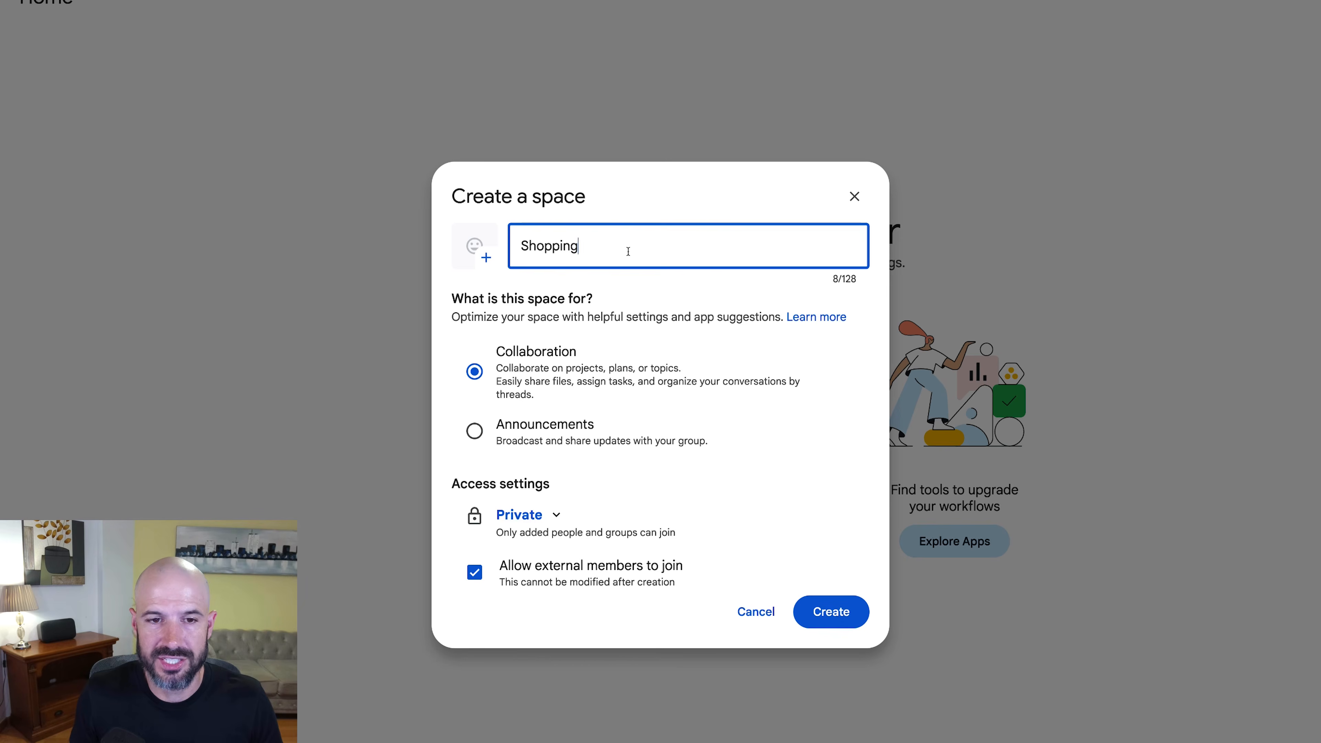
{"action": "left_click", "coordinate": [474, 246]}
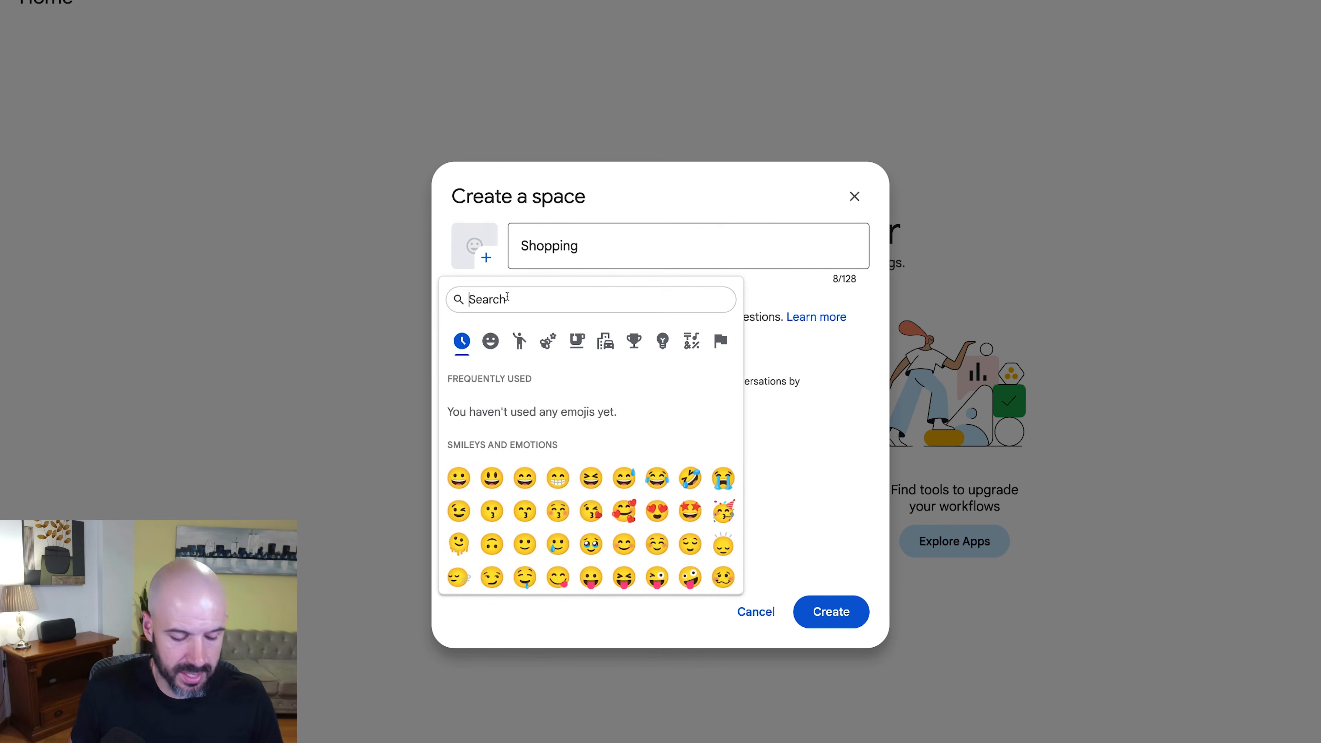
{"action": "type", "text": "shipp"}
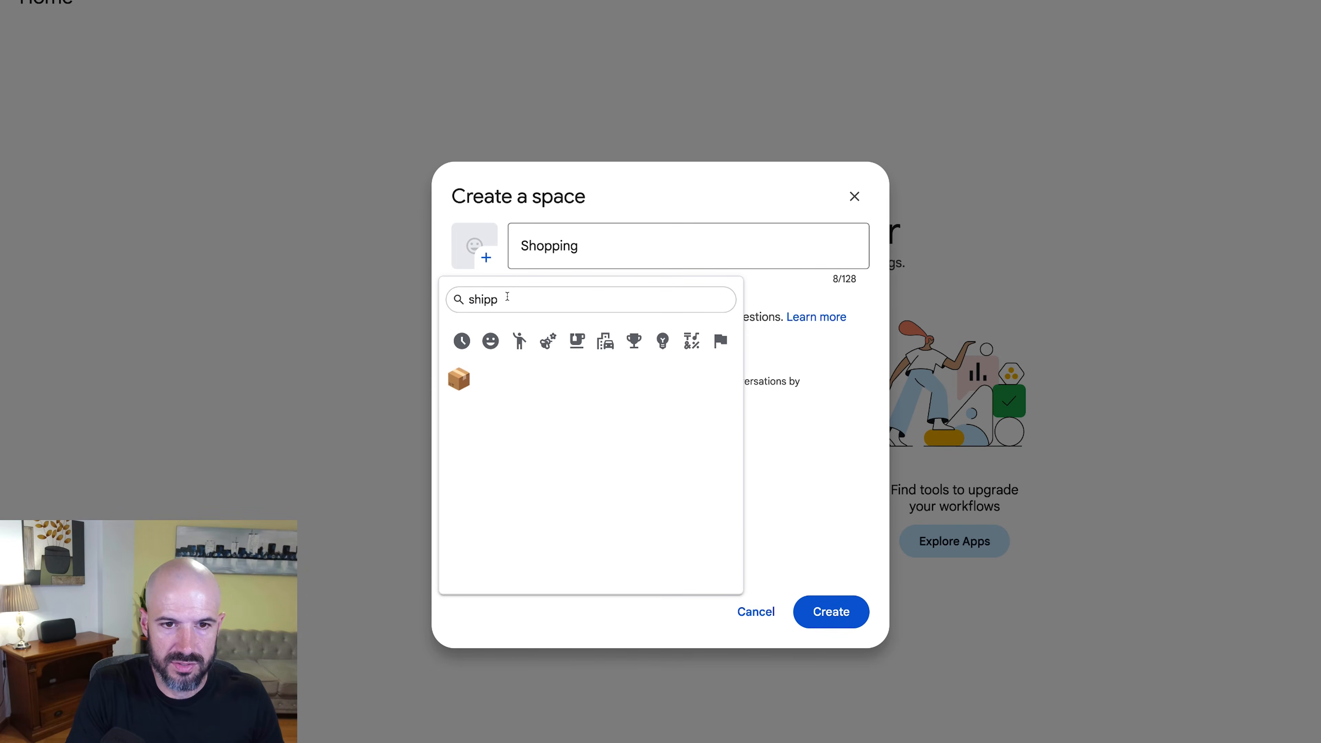
{"action": "key", "text": "BackSpace"}
{"action": "key", "text": "BackSpace"}
{"action": "key", "text": "BackSpace"}
{"action": "type", "text": "opp"}
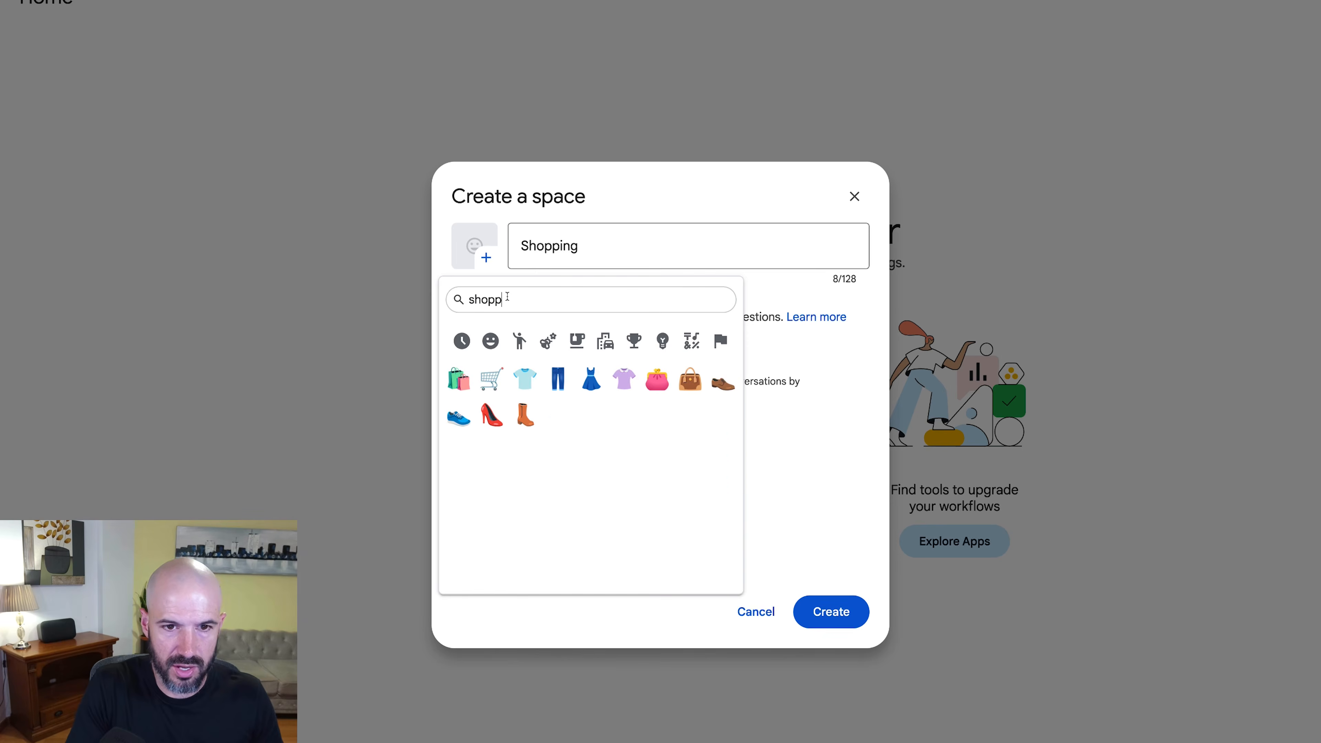
{"action": "left_click", "coordinate": [492, 379]}
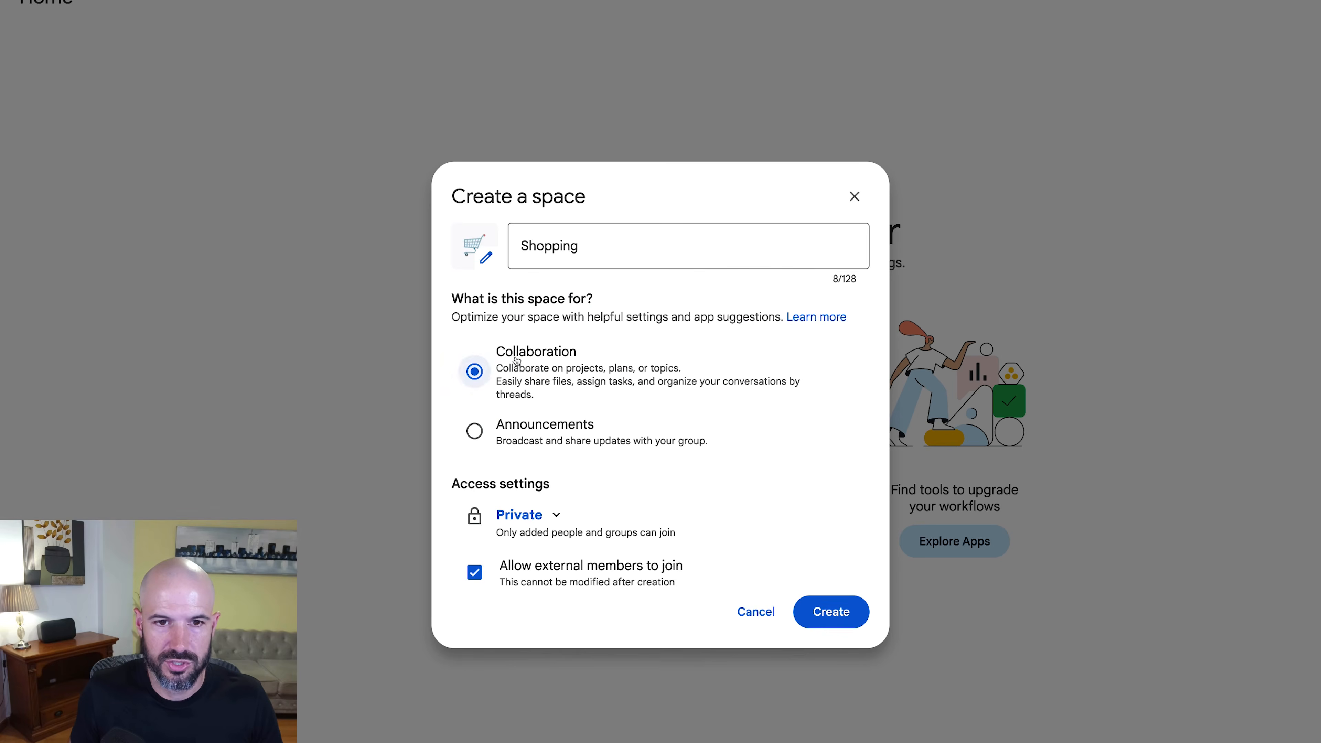
{"action": "left_click", "coordinate": [821, 619]}
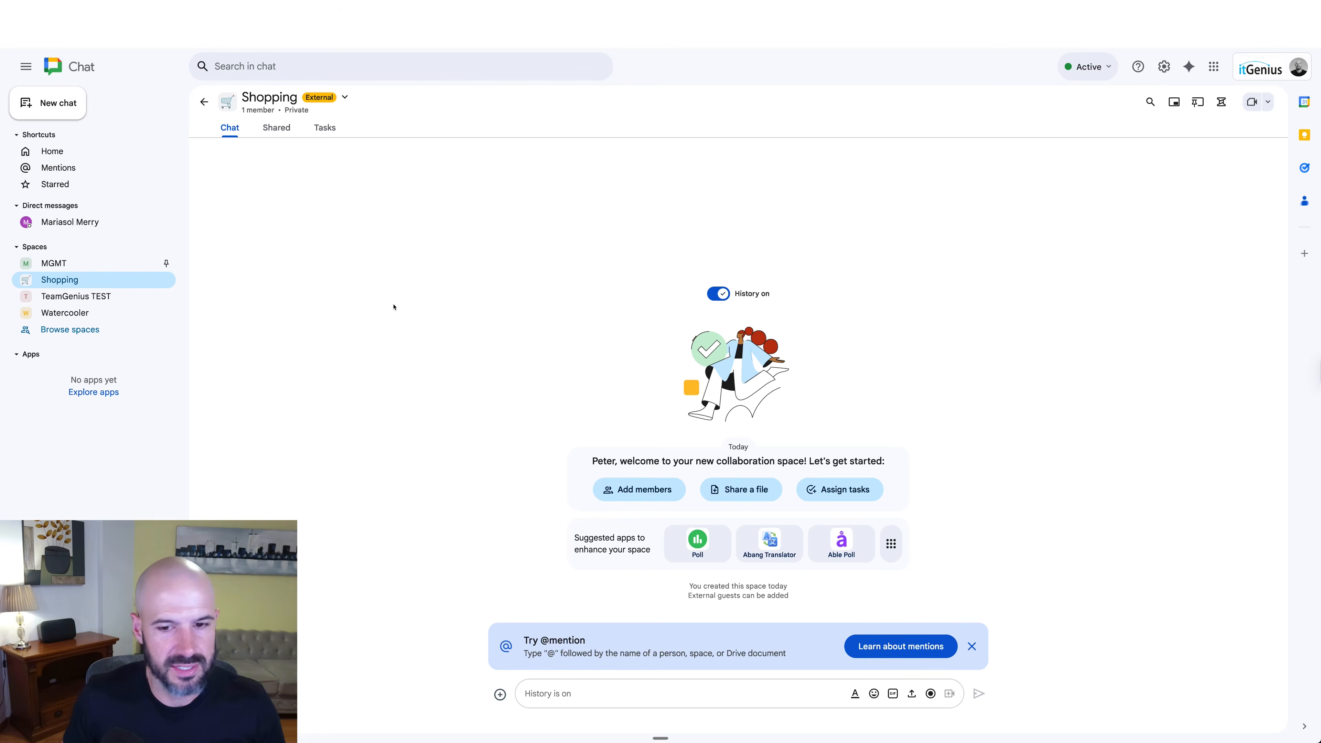
{"action": "type", "text": "lasfkgjdsgsdfg;ldsfkgjs"}
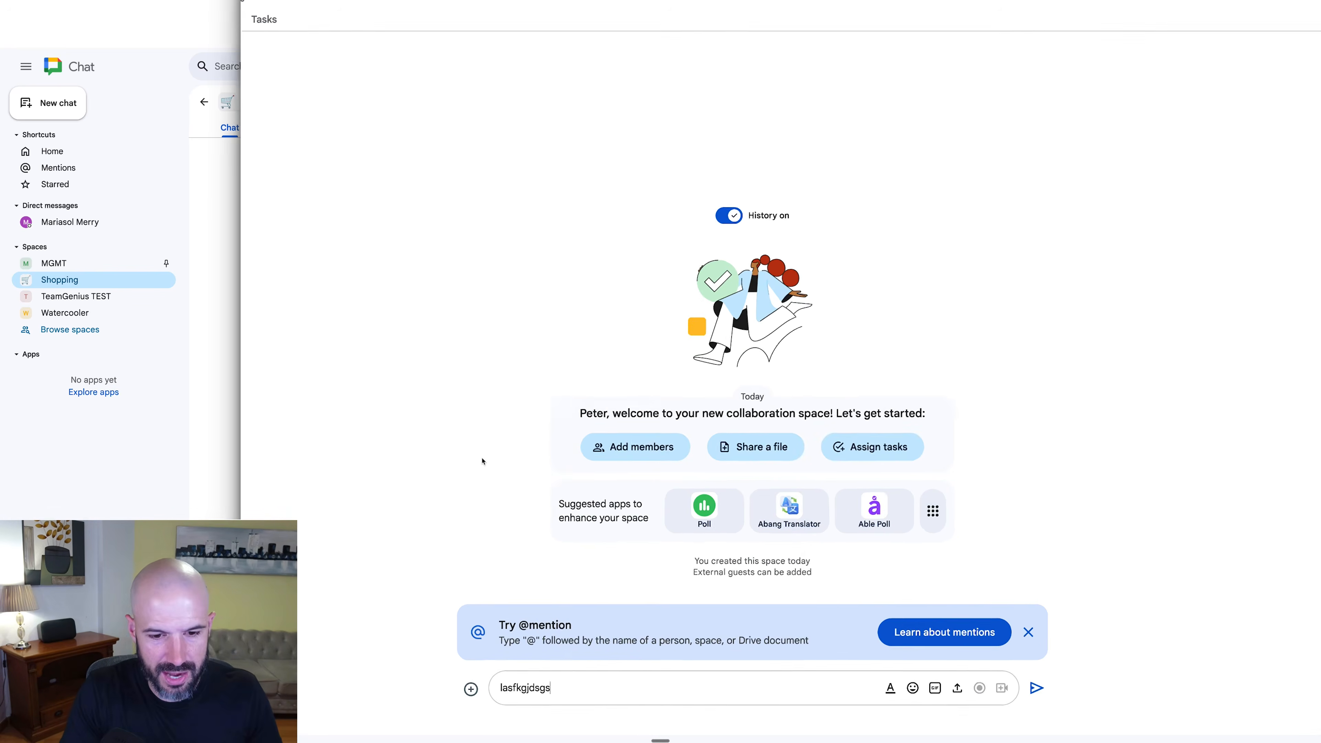
{"action": "key", "text": "Return"}
{"action": "type", "text": "sdfglsdjfg;sdlkjfg"}
{"action": "key", "text": "Return"}
{"action": "type", "text": "sdlf;gj;sdlkfjg;ldfsgj"}
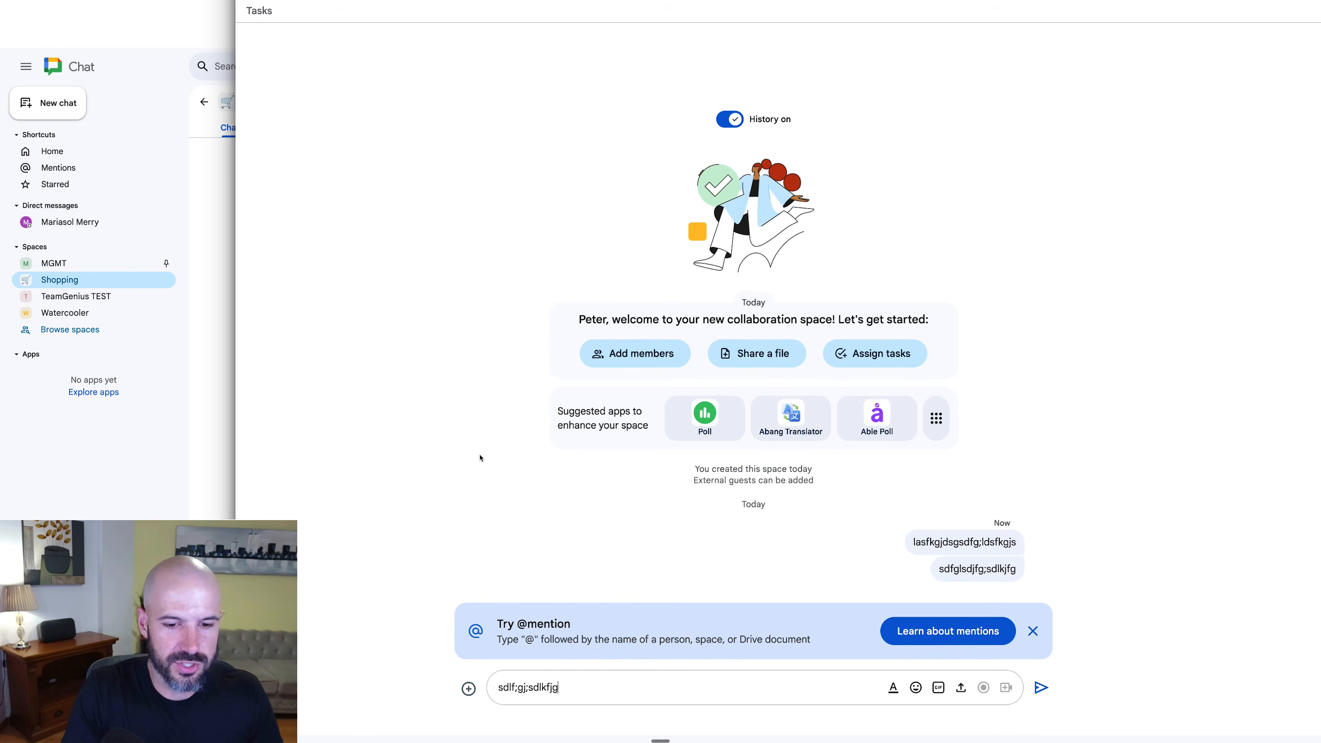
{"action": "key", "text": "Return"}
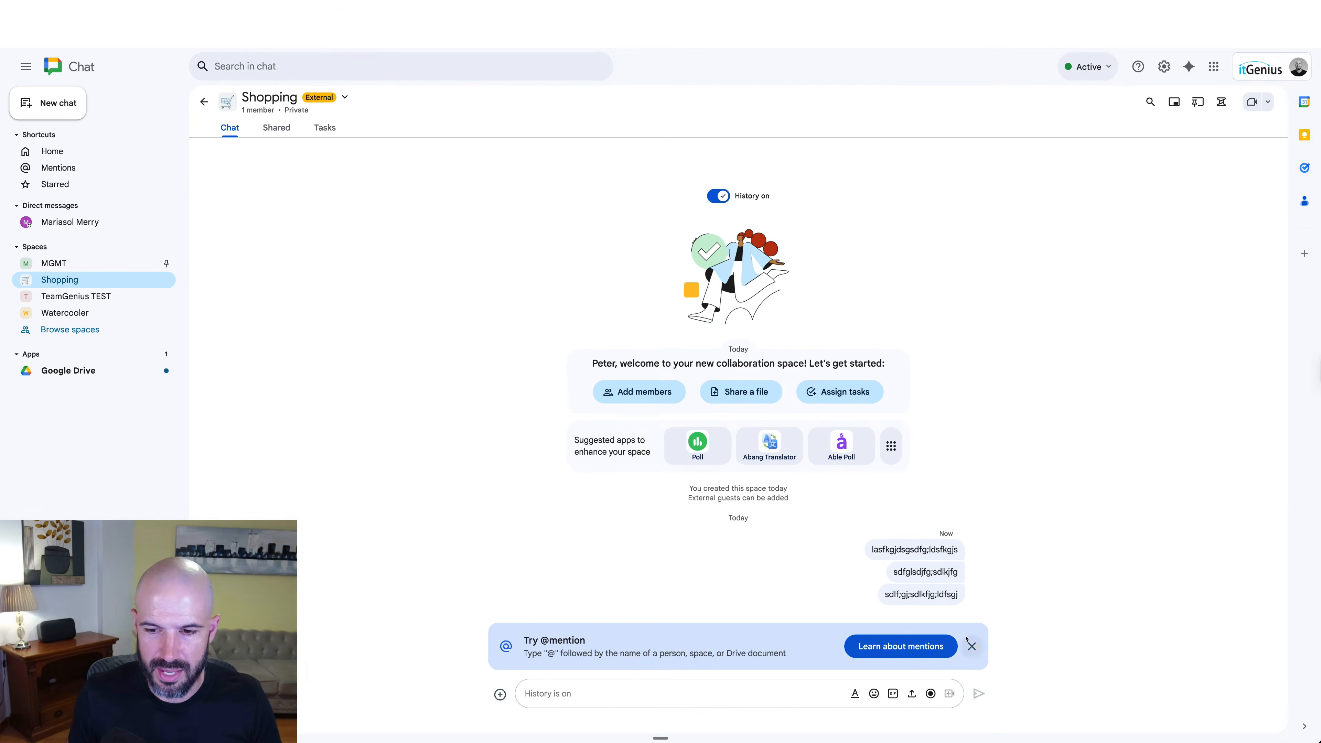
{"action": "left_click", "coordinate": [973, 647]}
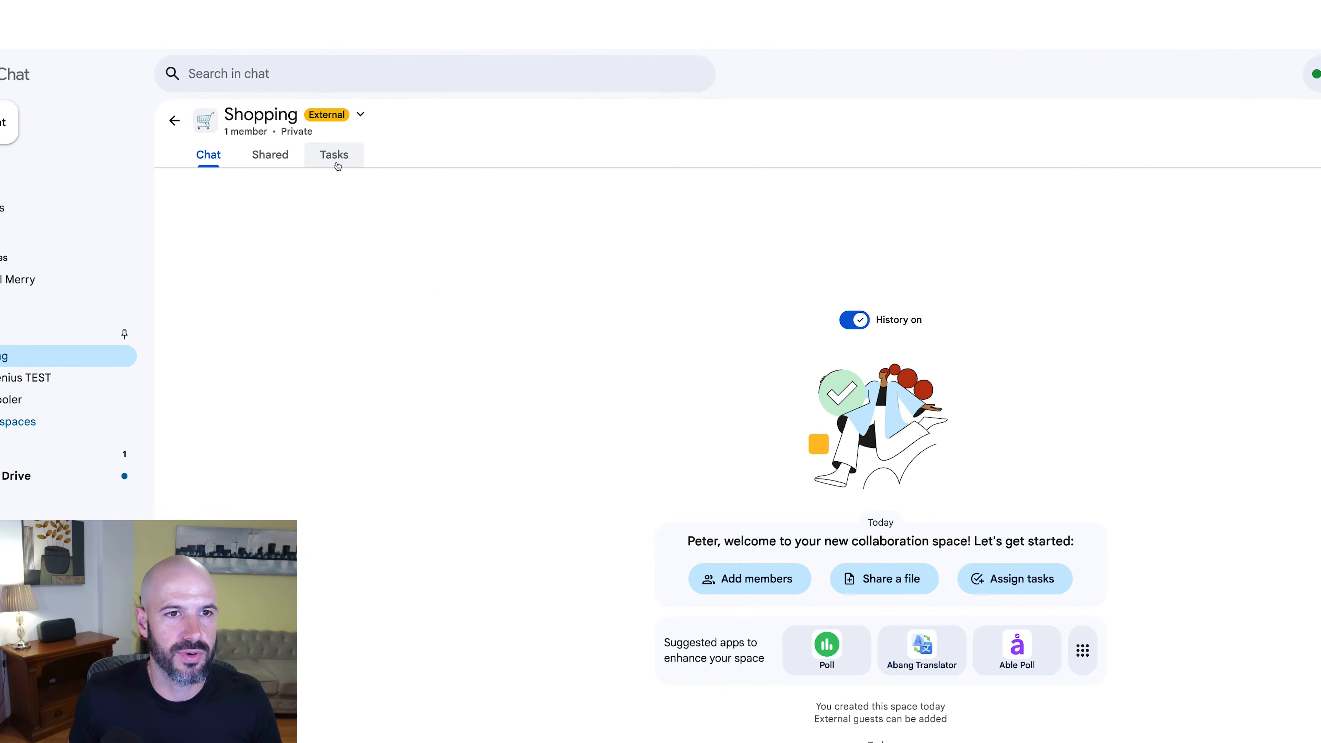
Step: Look at the Shopping space's task list and the options offered for its conversation
{"action": "left_click", "coordinate": [337, 166]}
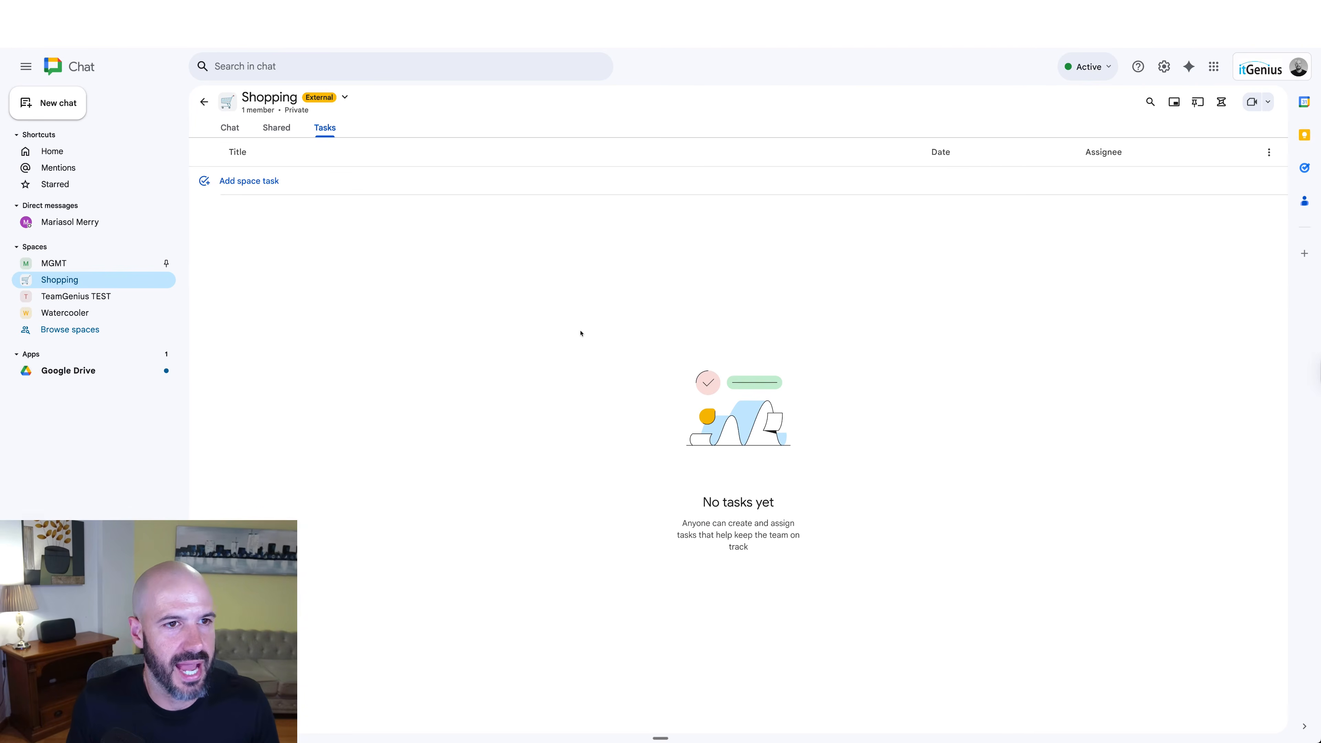
{"action": "left_click", "coordinate": [229, 128]}
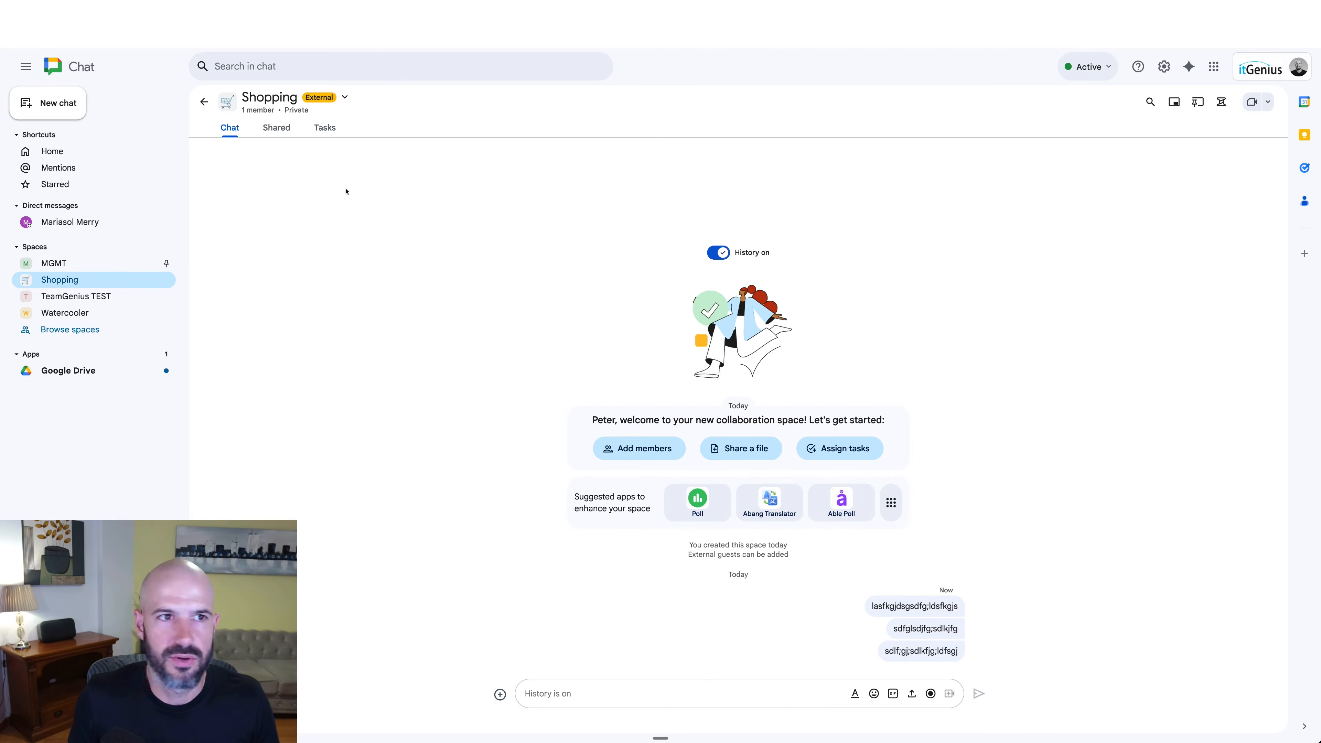
{"action": "left_click", "coordinate": [168, 279]}
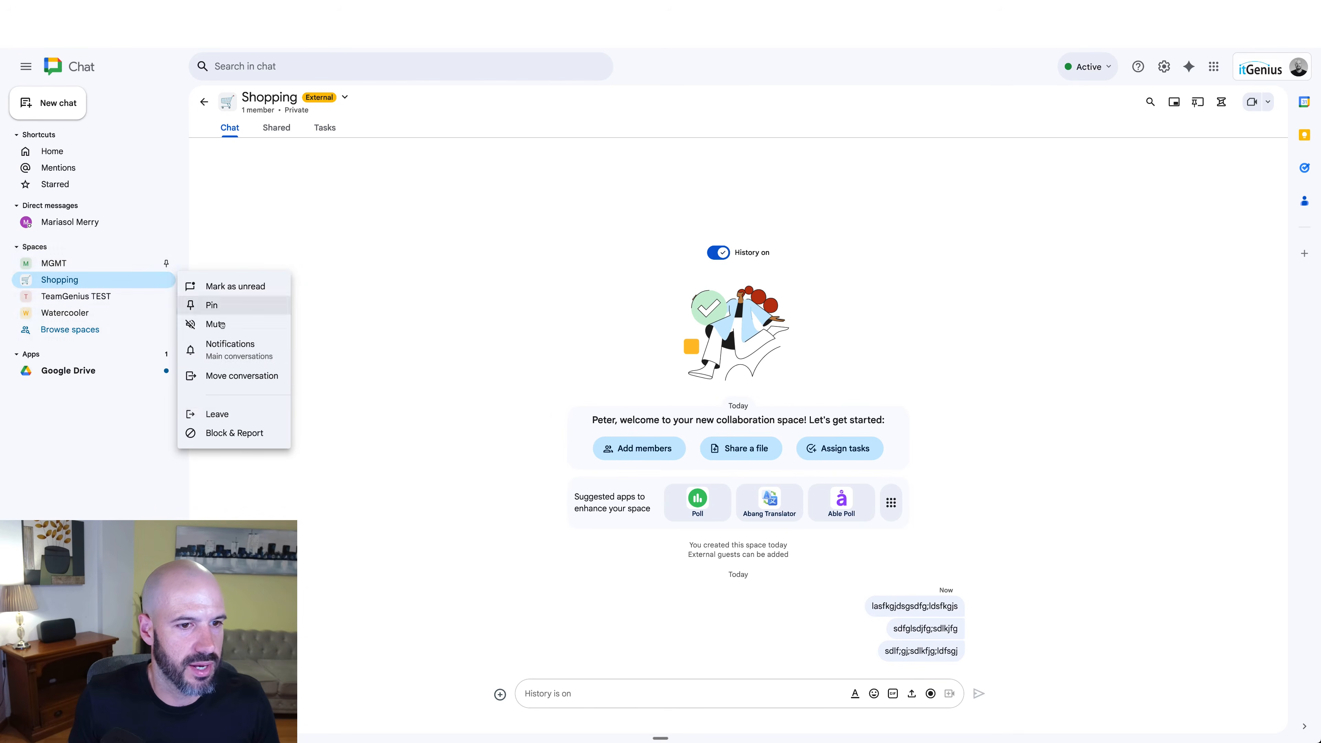
{"action": "left_click", "coordinate": [378, 287]}
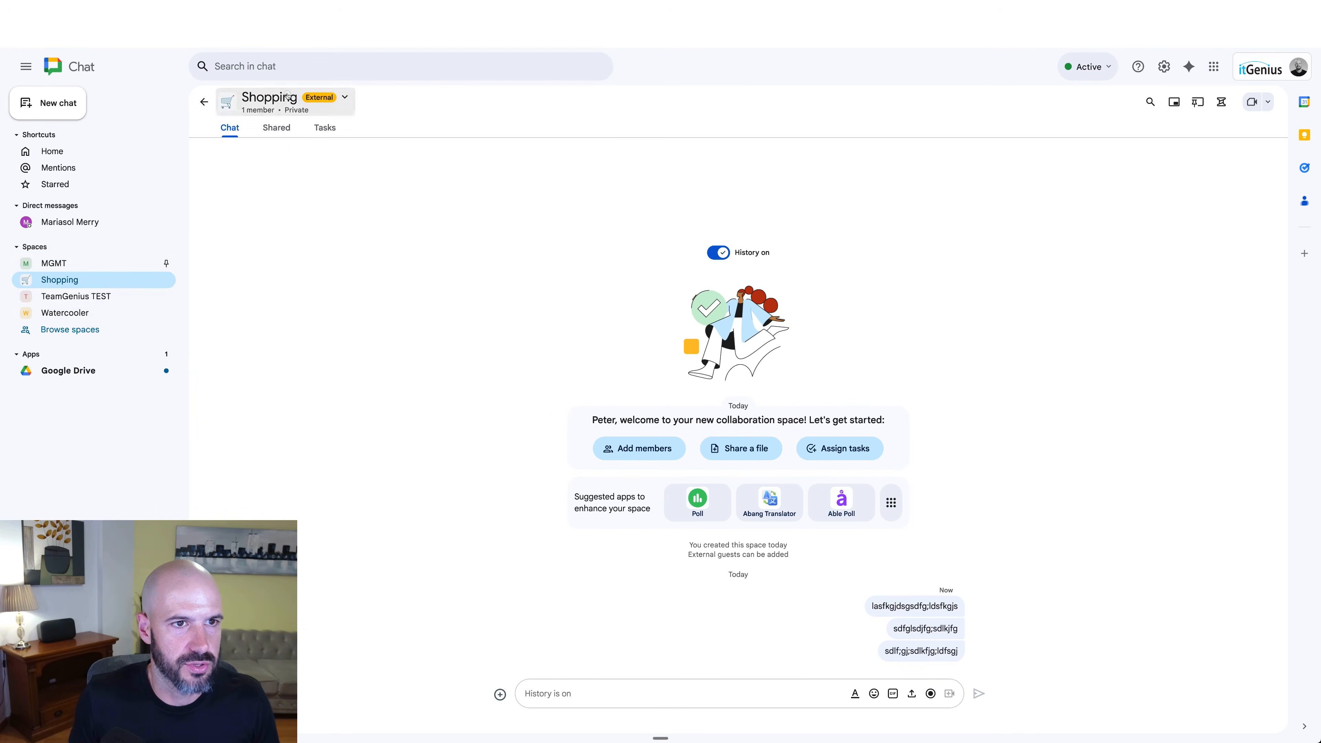
Step: Add the external itgenius.com account as a member of the Shopping space
{"action": "left_click", "coordinate": [287, 95]}
{"action": "left_click", "coordinate": [271, 147]}
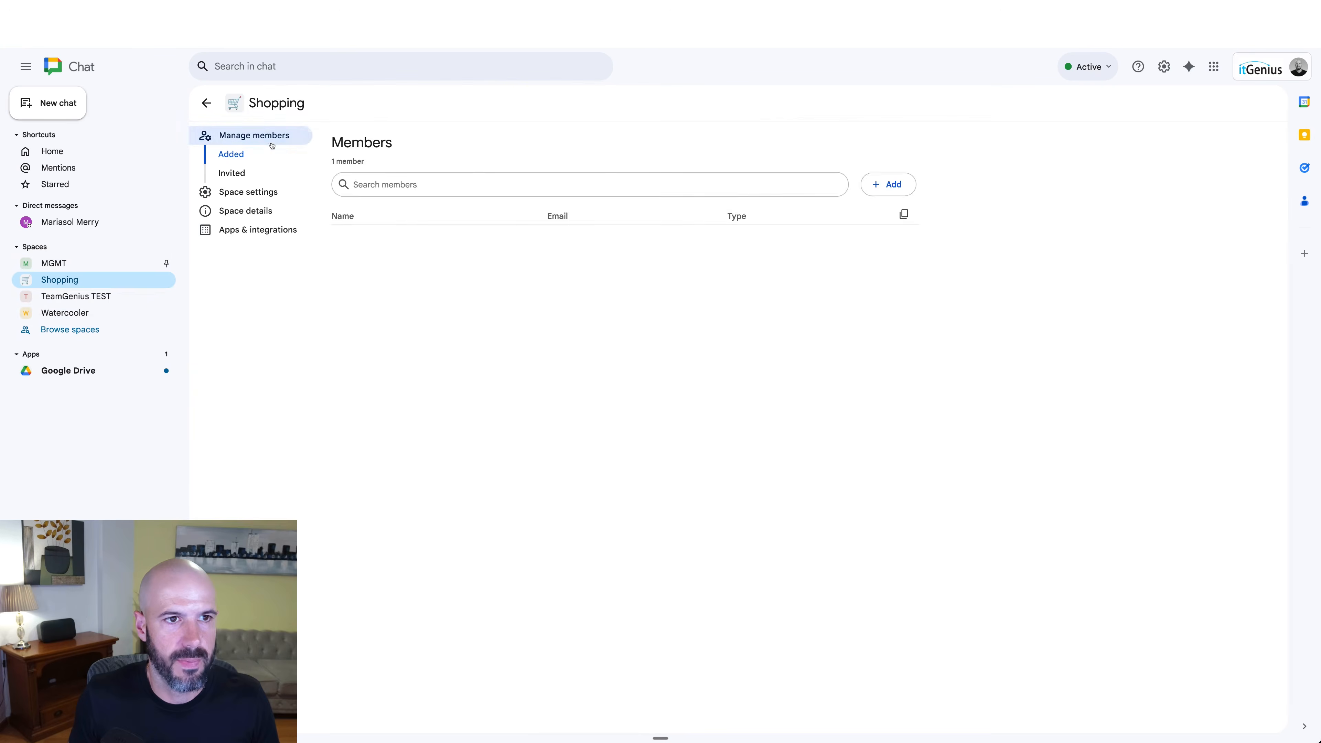
{"action": "left_click", "coordinate": [878, 184]}
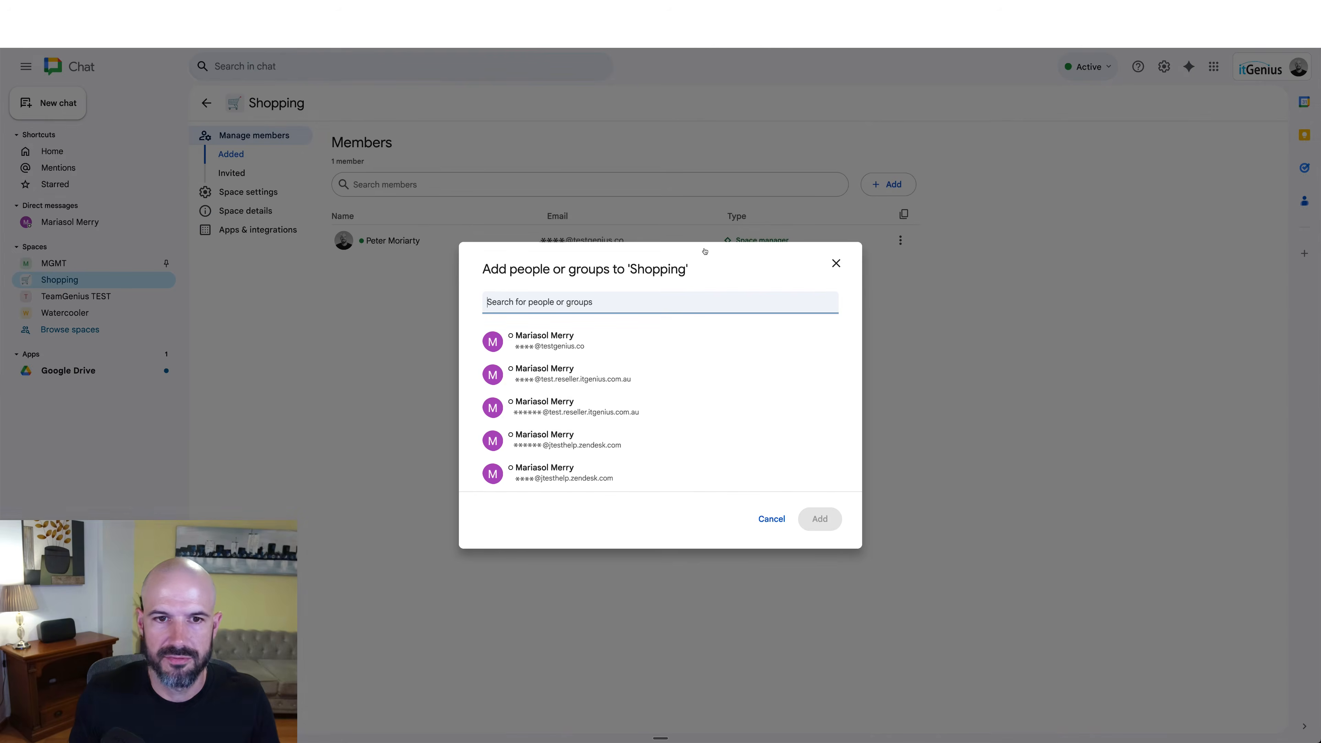
{"action": "type", "text": "peter"}
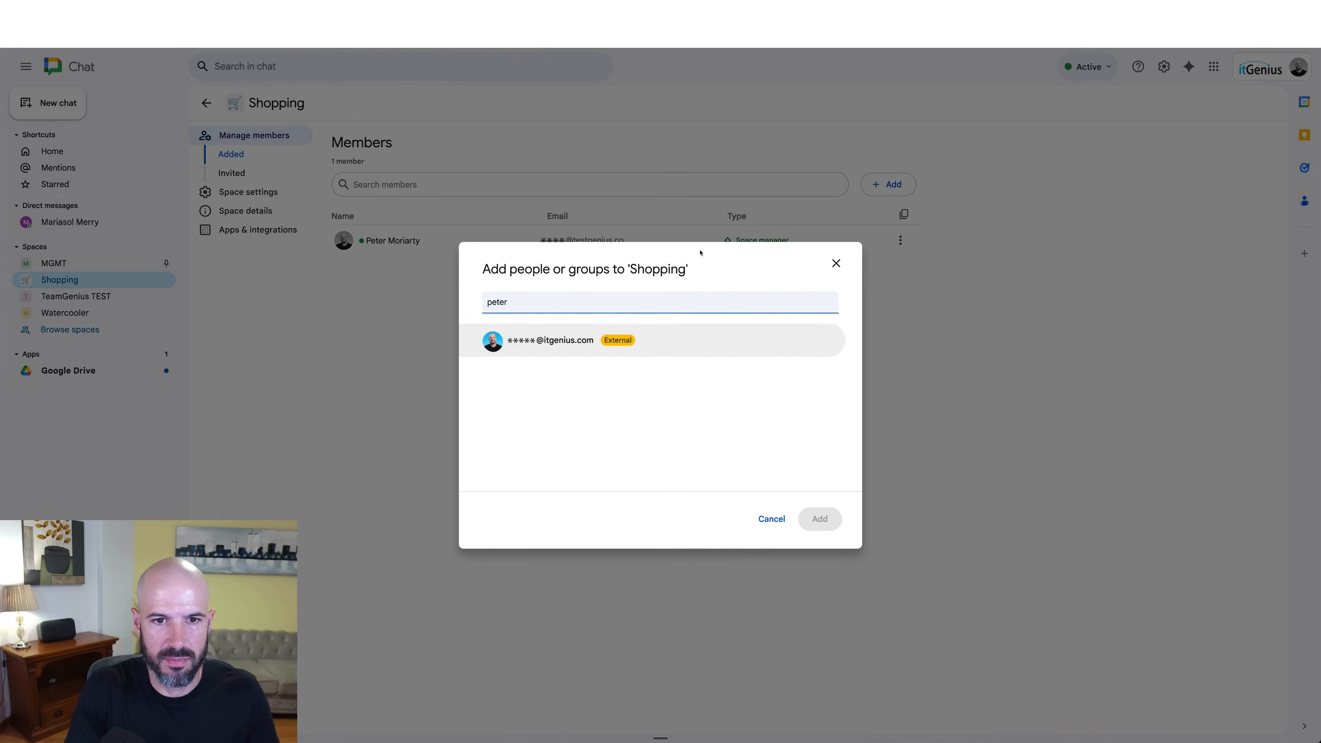
{"action": "key", "text": "Return"}
{"action": "left_click", "coordinate": [820, 519]}
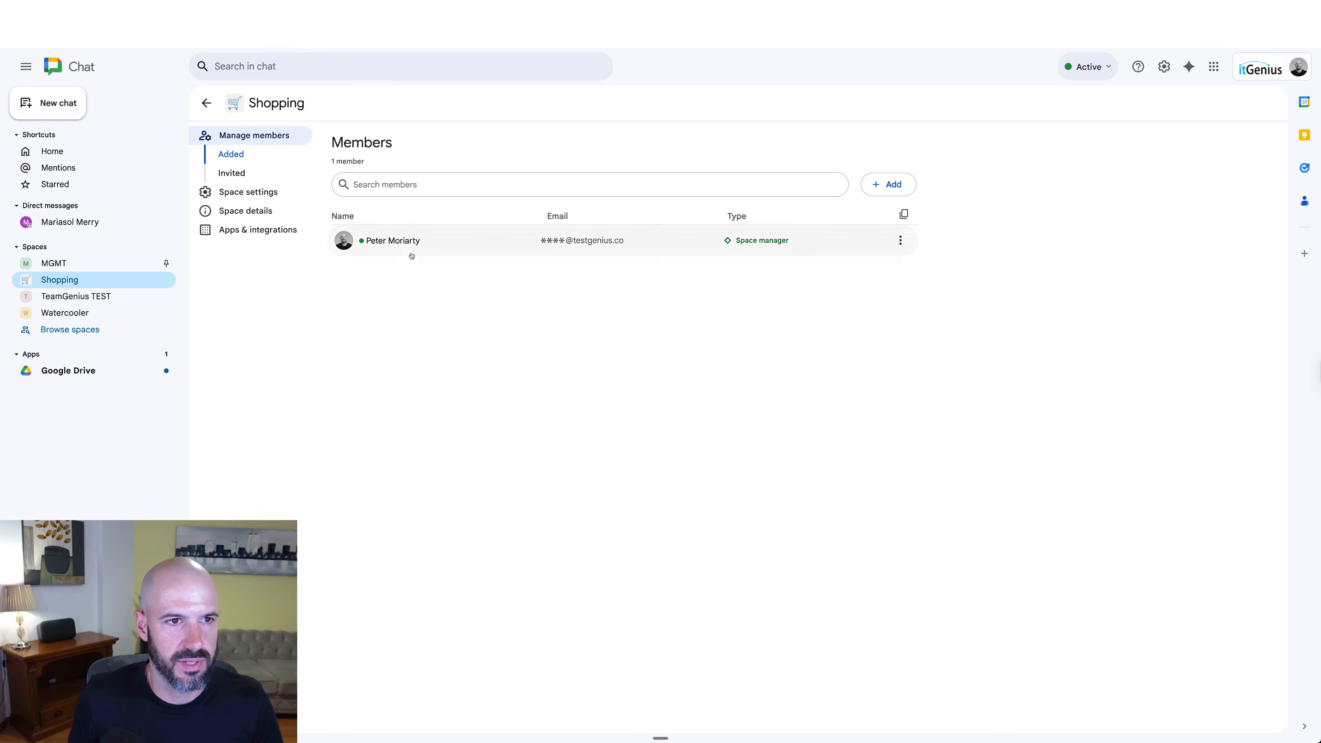
Step: Check the Shopping space's invited and added members, and return to its conversation
{"action": "left_click", "coordinate": [271, 172]}
{"action": "left_click", "coordinate": [271, 155]}
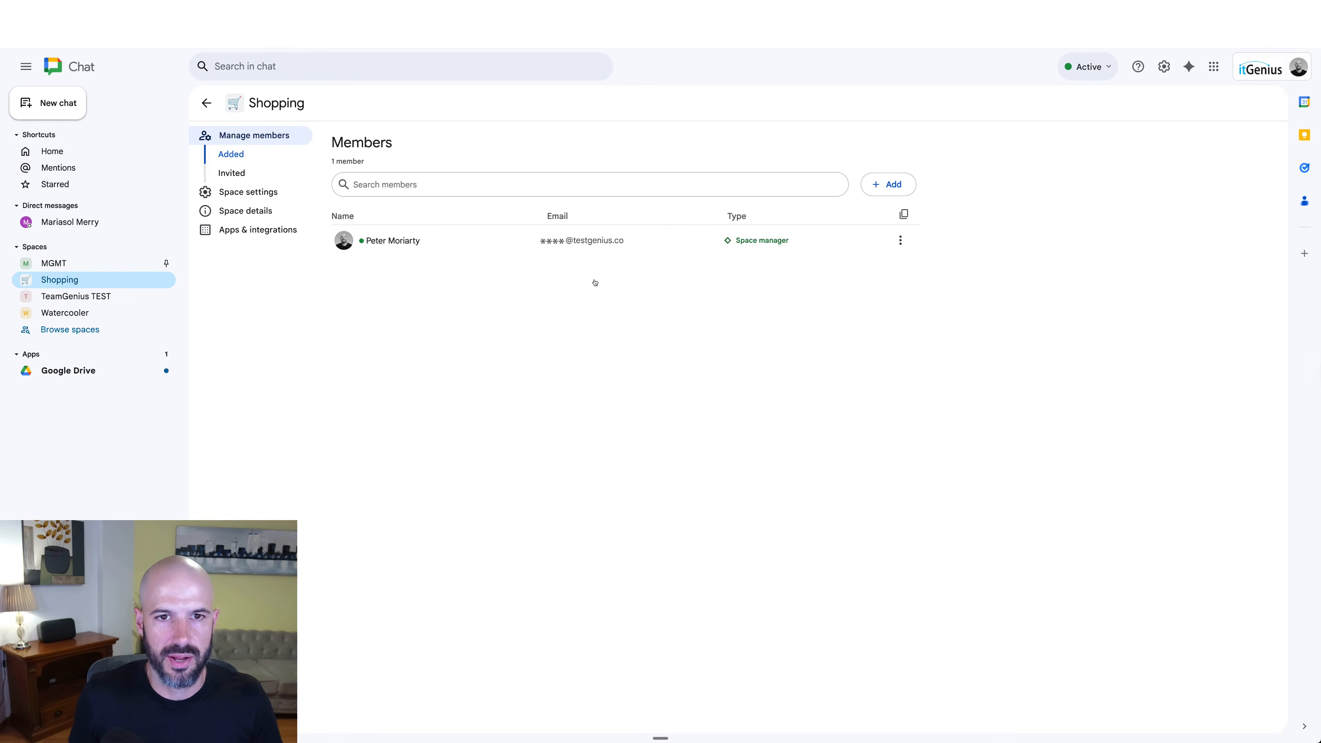
{"action": "left_click", "coordinate": [207, 103]}
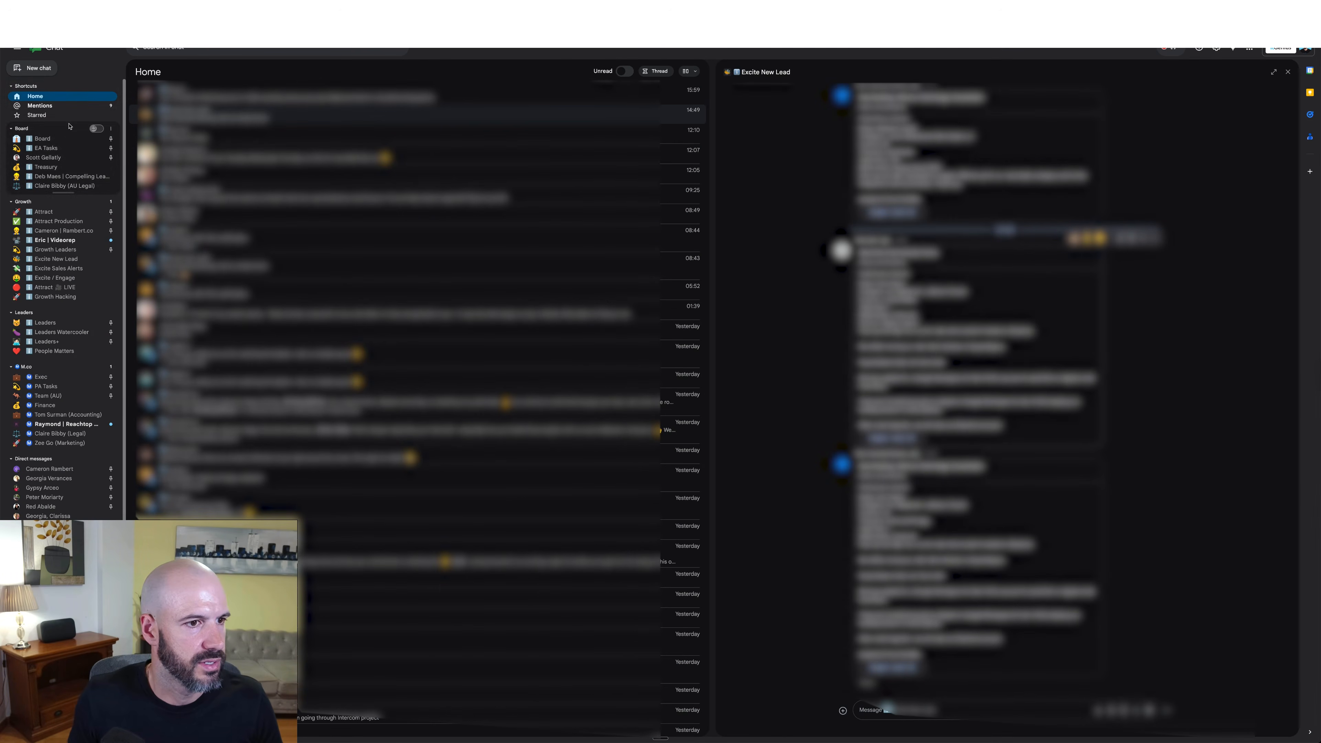
Step: Search the browsable spaces for "shopping" from the external account, and look at the joined-status and internal/external filter options
{"action": "left_click", "coordinate": [35, 70]}
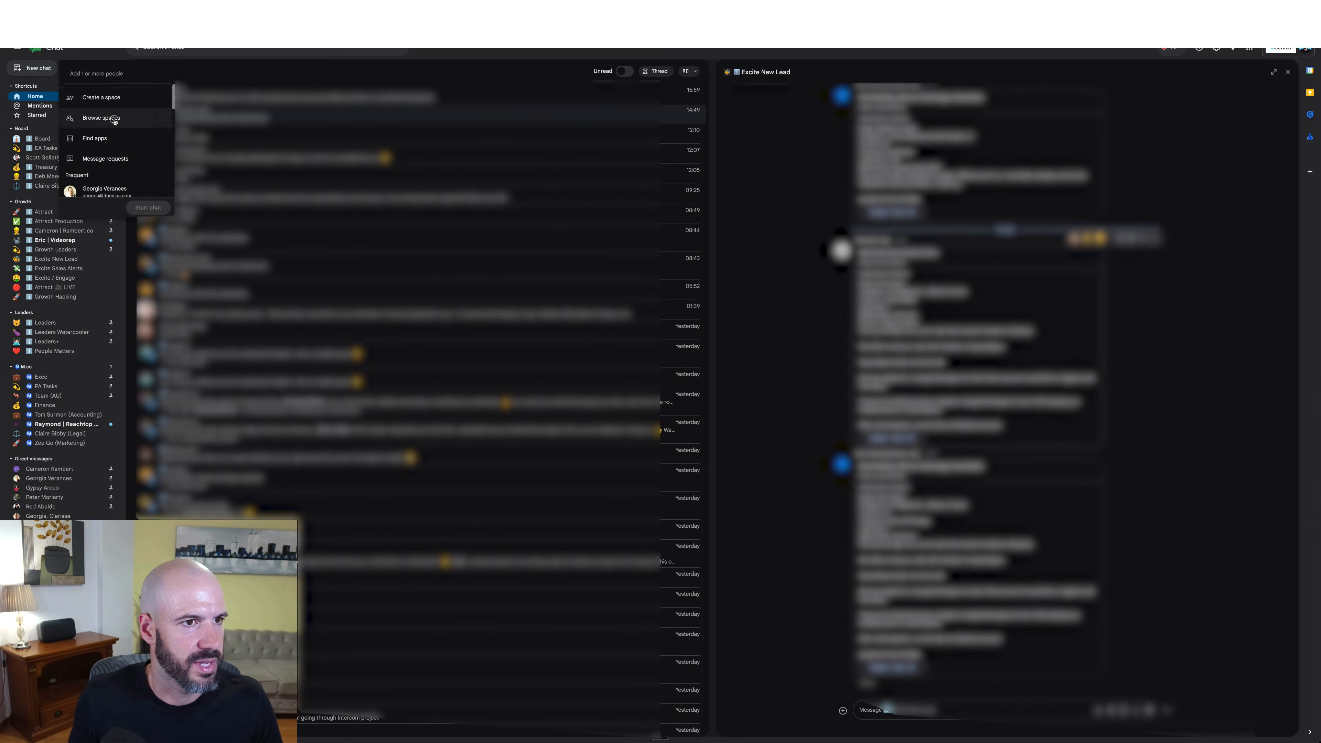
{"action": "left_click", "coordinate": [106, 119]}
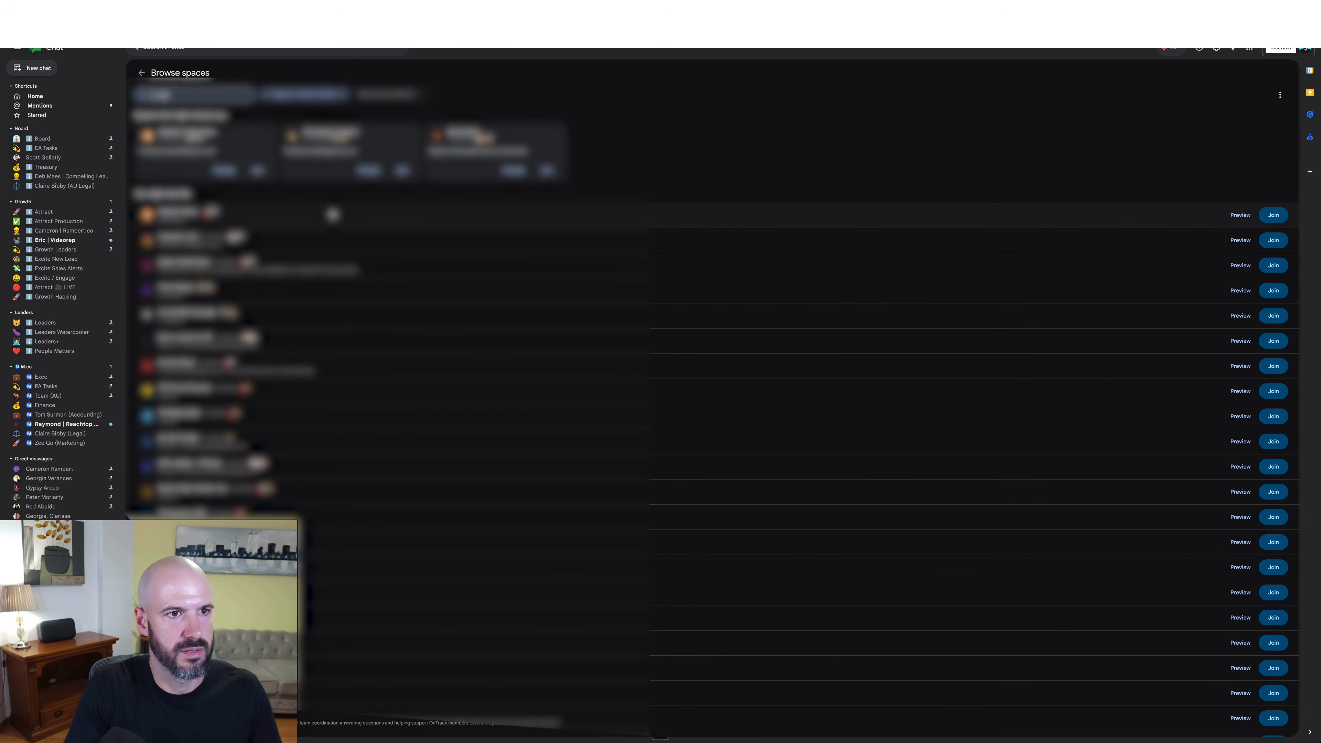
{"action": "type", "text": "shopping"}
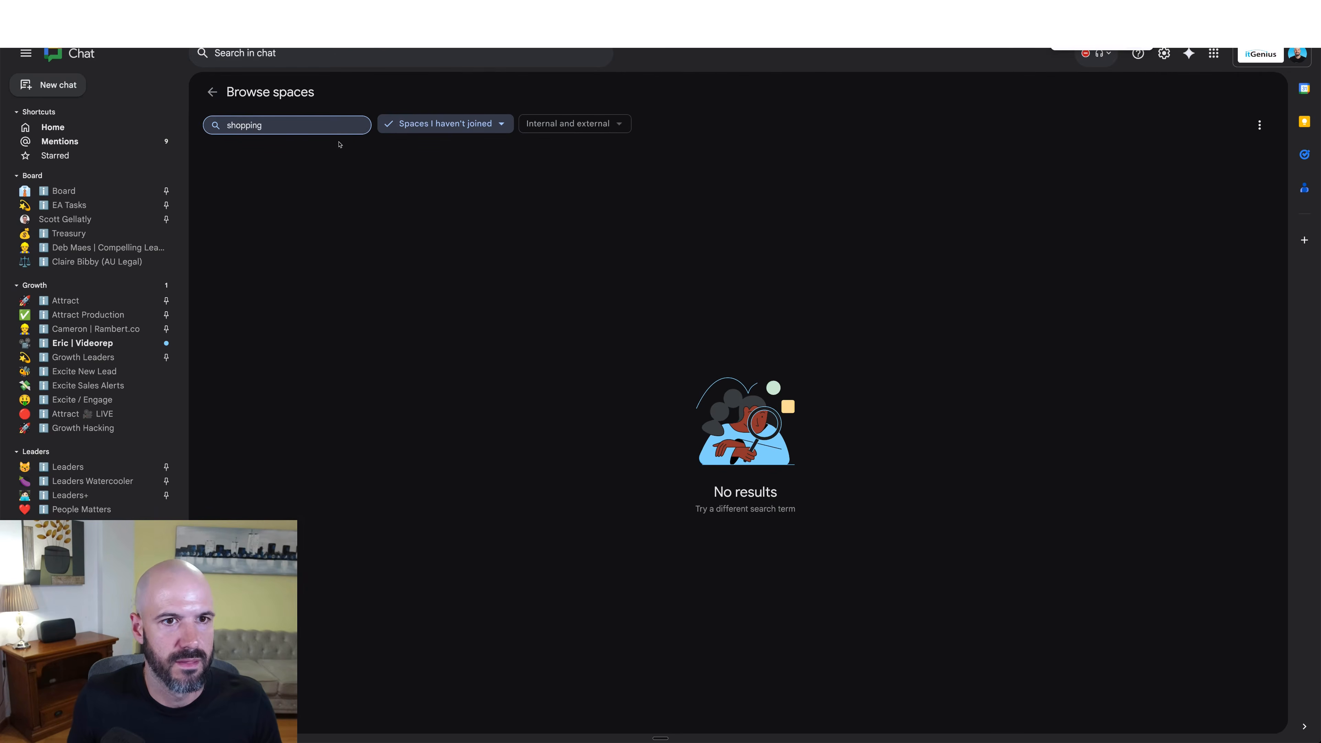
{"action": "left_click", "coordinate": [447, 123]}
{"action": "left_click", "coordinate": [540, 124]}
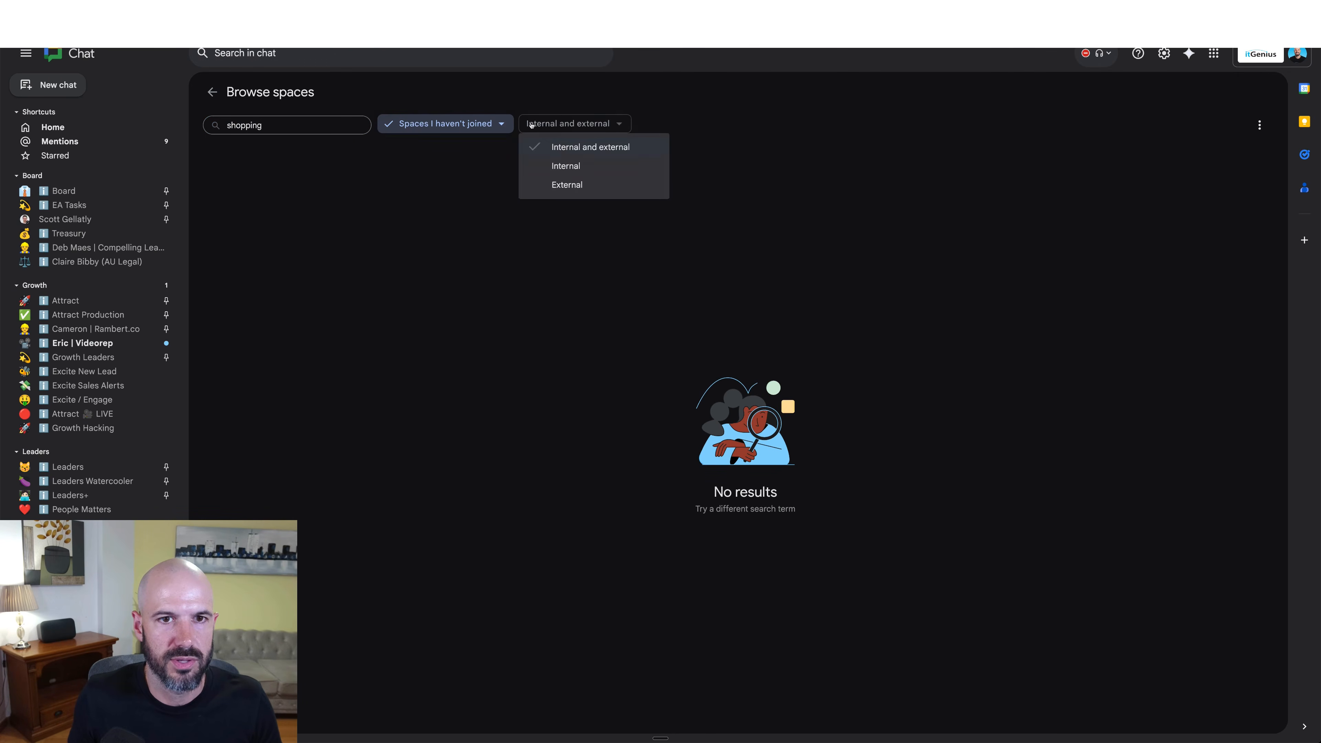
{"action": "left_click", "coordinate": [448, 123]}
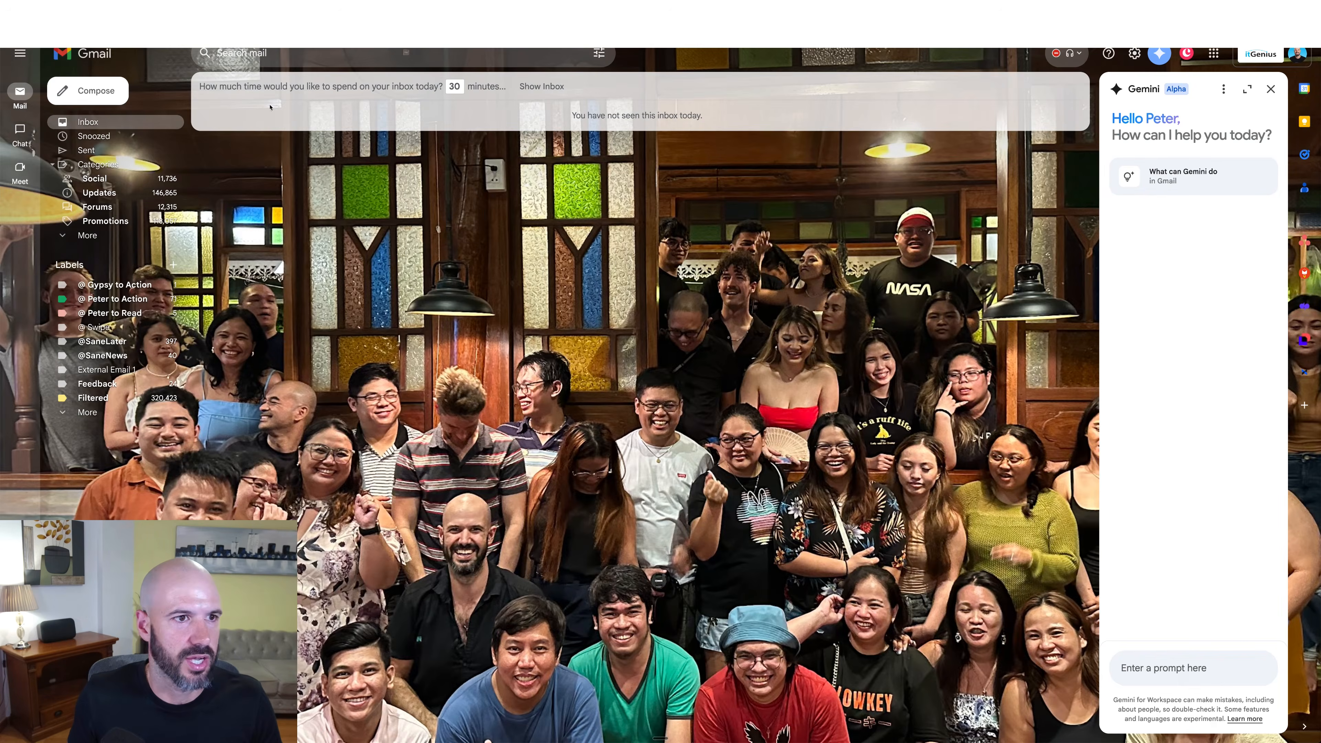
Step: Open the Shopping space invitation among the inbox's Updates in the external account's Gmail, and join the space
{"action": "left_click", "coordinate": [539, 87]}
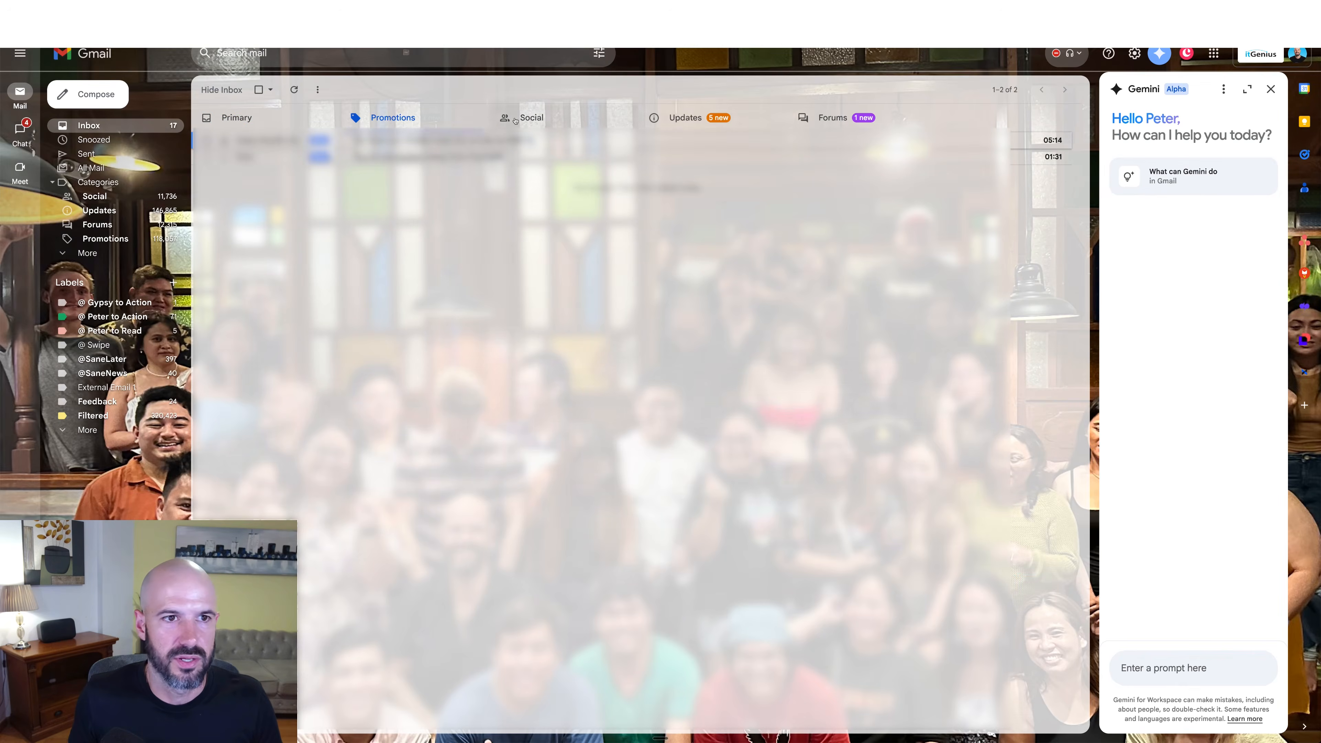
{"action": "left_click", "coordinate": [685, 117]}
{"action": "left_click", "coordinate": [472, 166]}
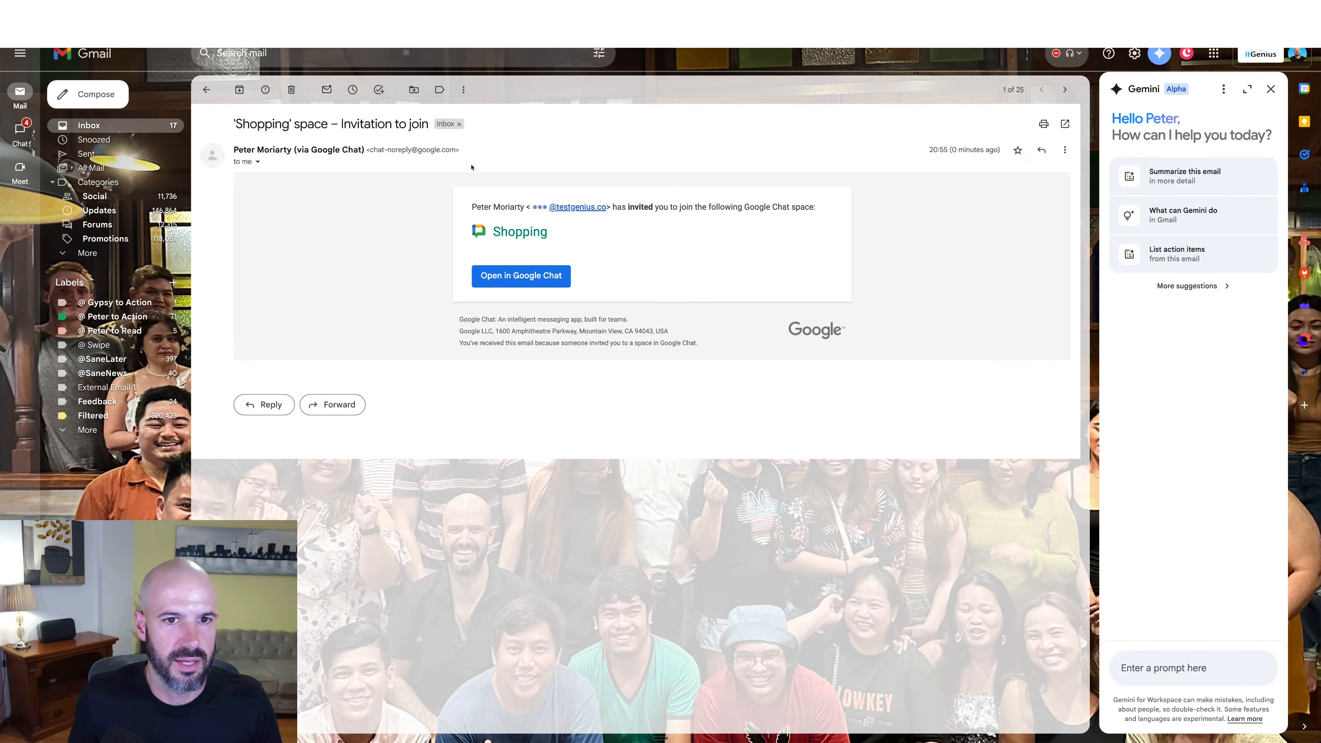
{"action": "left_click", "coordinate": [550, 270]}
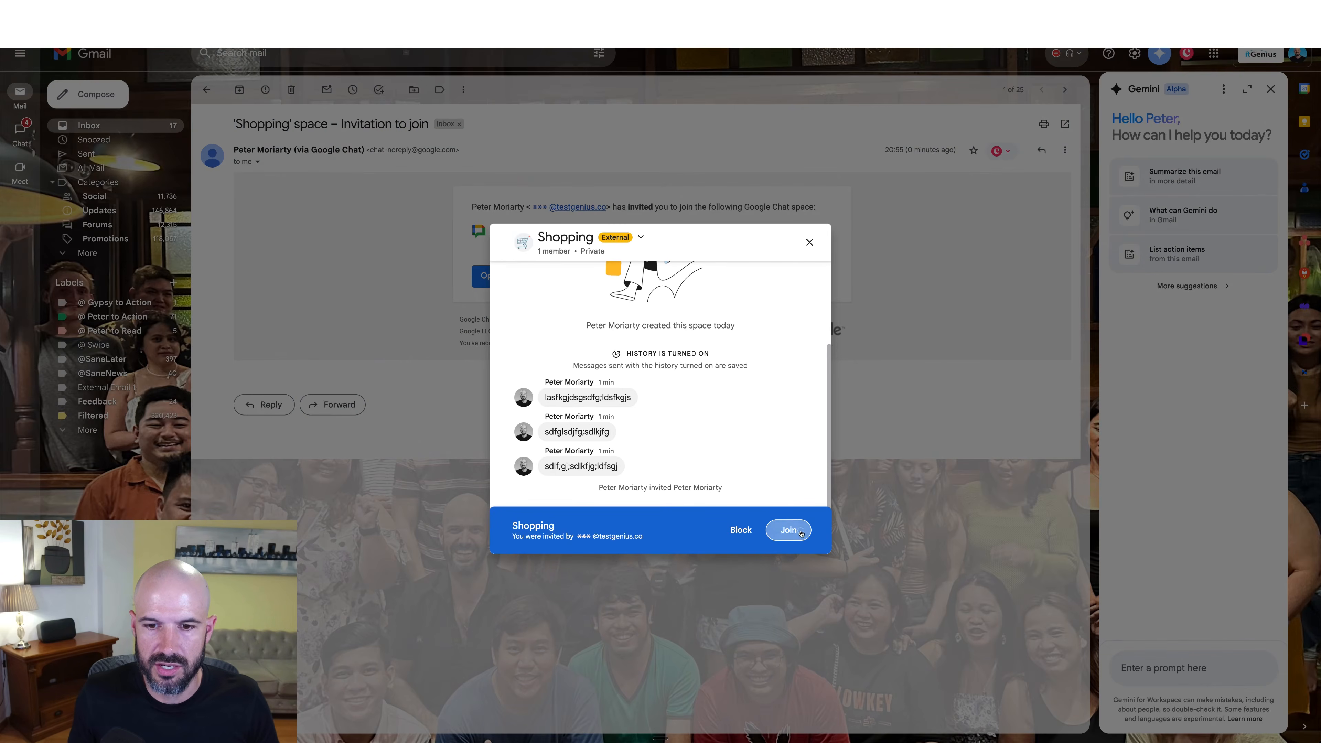
{"action": "left_click", "coordinate": [801, 533]}
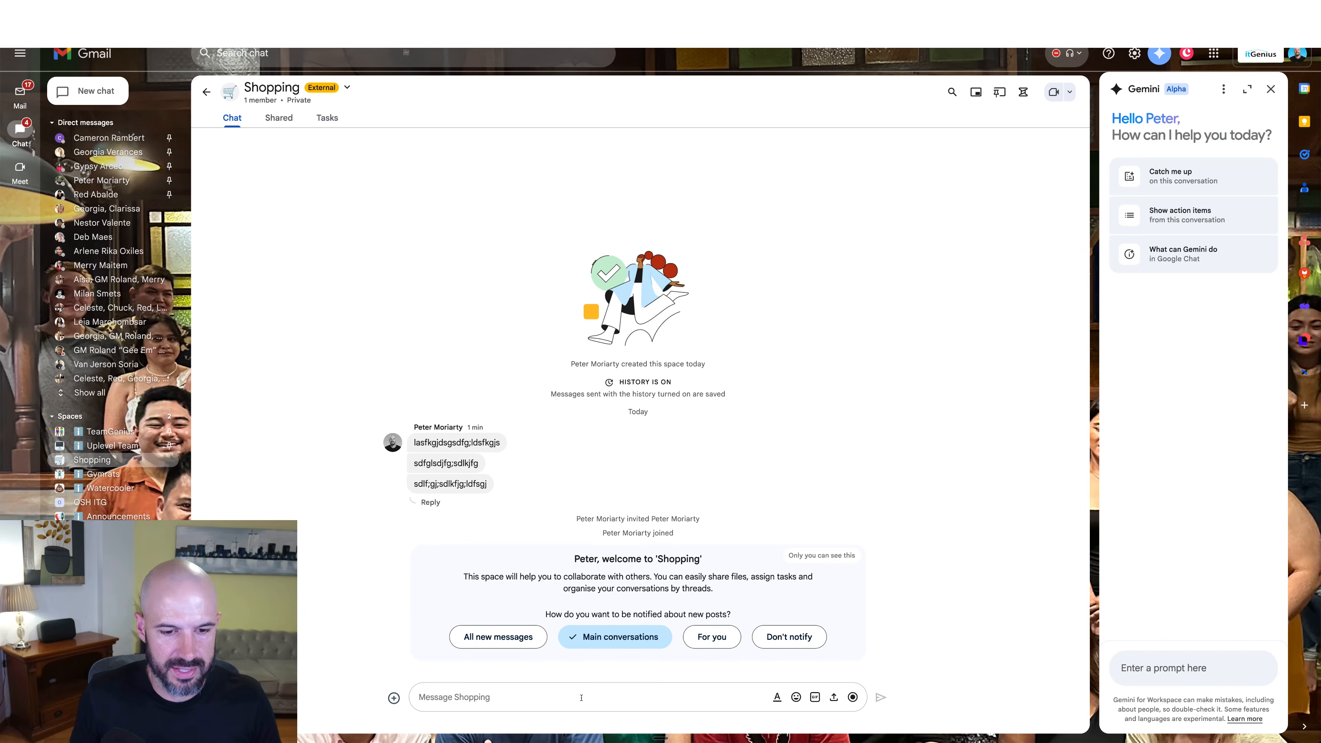
Step: Send the test message "ldkfjhsdlkjhdsf" from the external account, and view the Shopping conversation from the testgenius.co account
{"action": "type", "text": "ldkfjhsdlkjhdsf"}
{"action": "key", "text": "Return"}
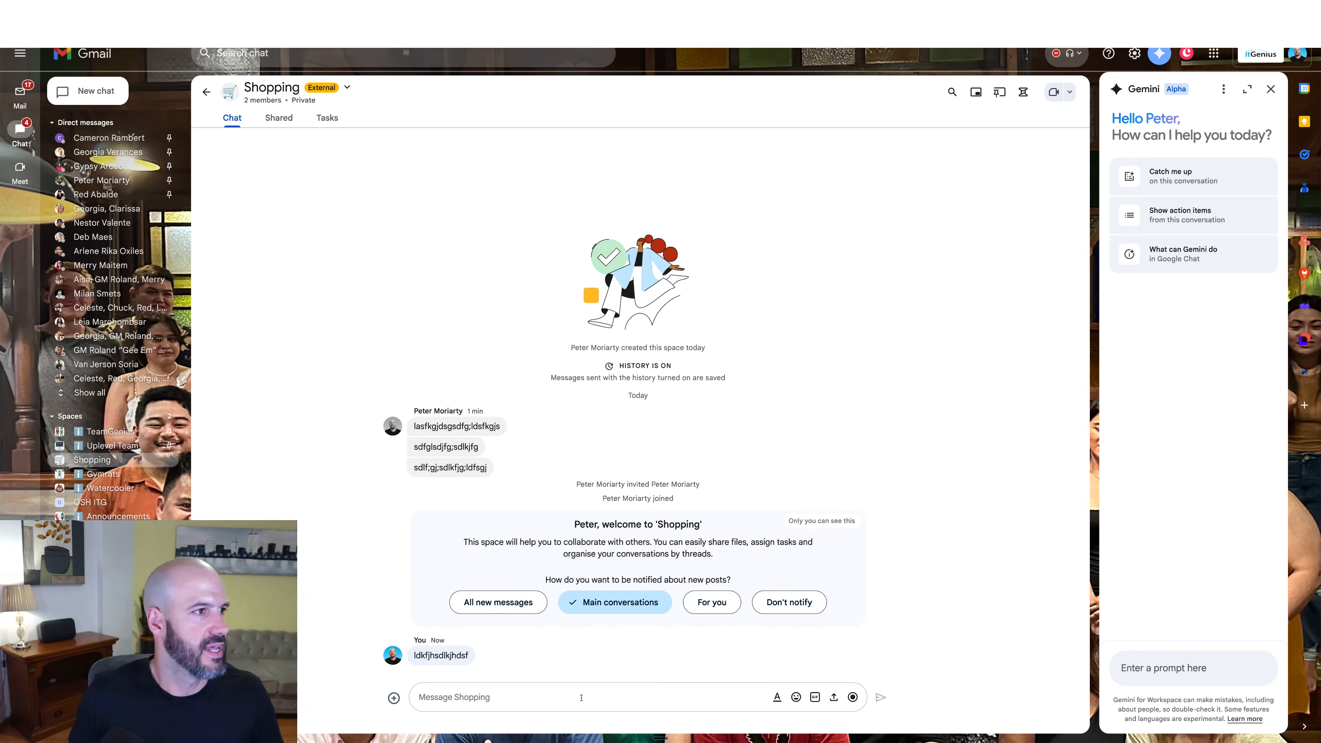
{"action": "key", "text": "super+grave"}
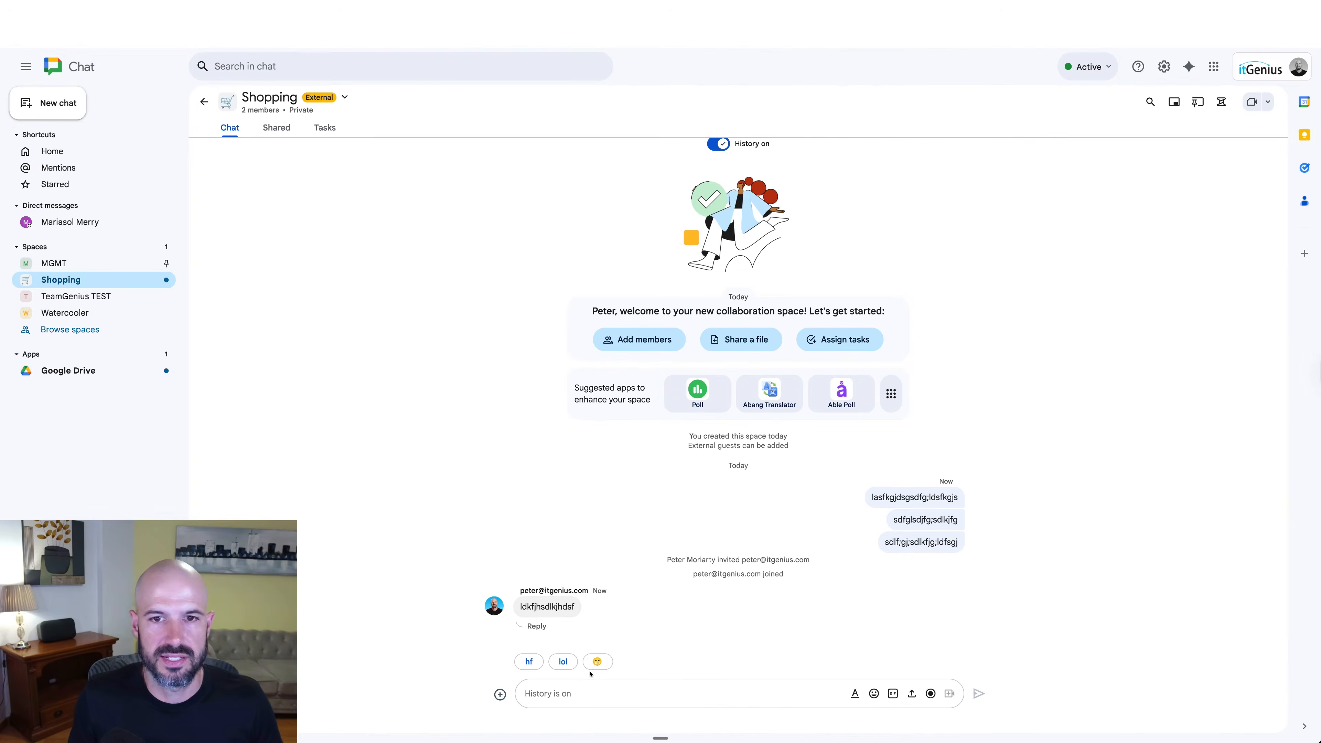
{"action": "scroll", "coordinate": [477, 399], "scroll_direction": "up", "scroll_amount": 1}
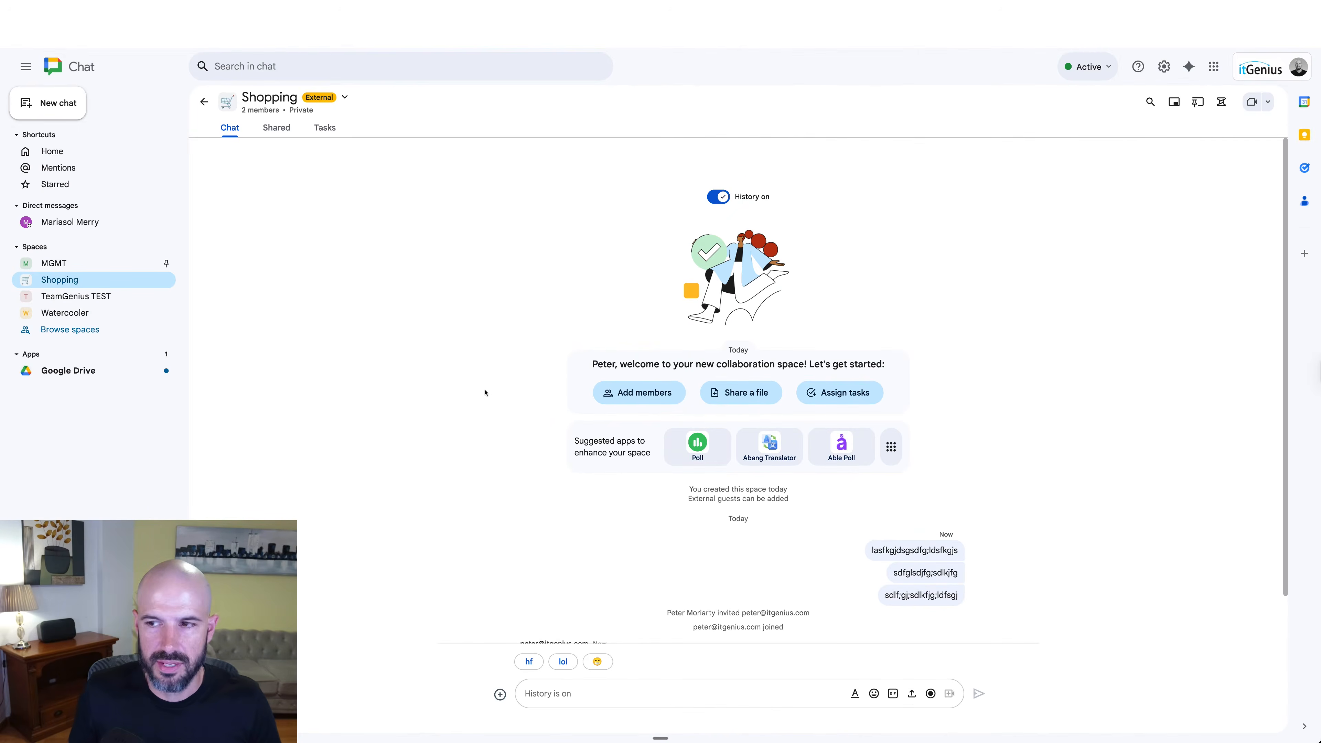
{"action": "scroll", "coordinate": [486, 393], "scroll_direction": "down", "scroll_amount": 1}
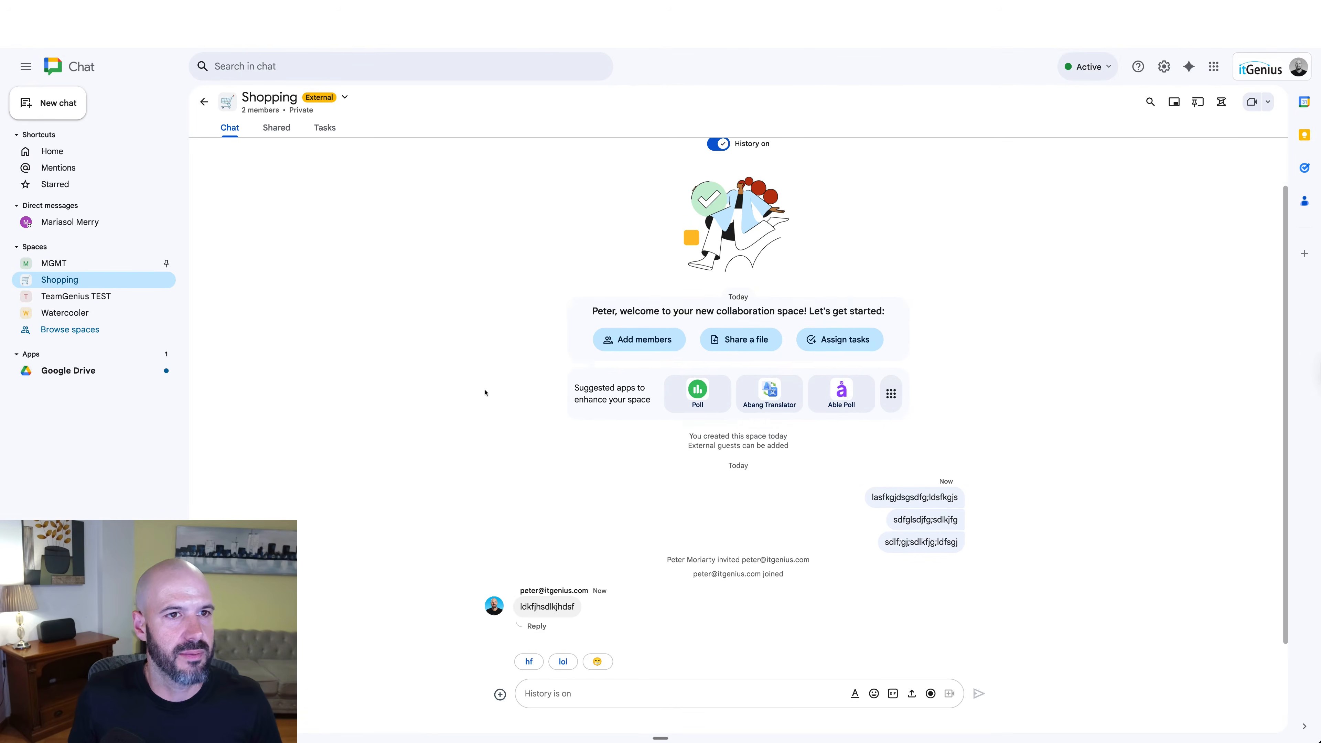
Step: Add the space tasks Bread, Eggs, Milk and Steak to the Shopping space
{"action": "left_click", "coordinate": [323, 133]}
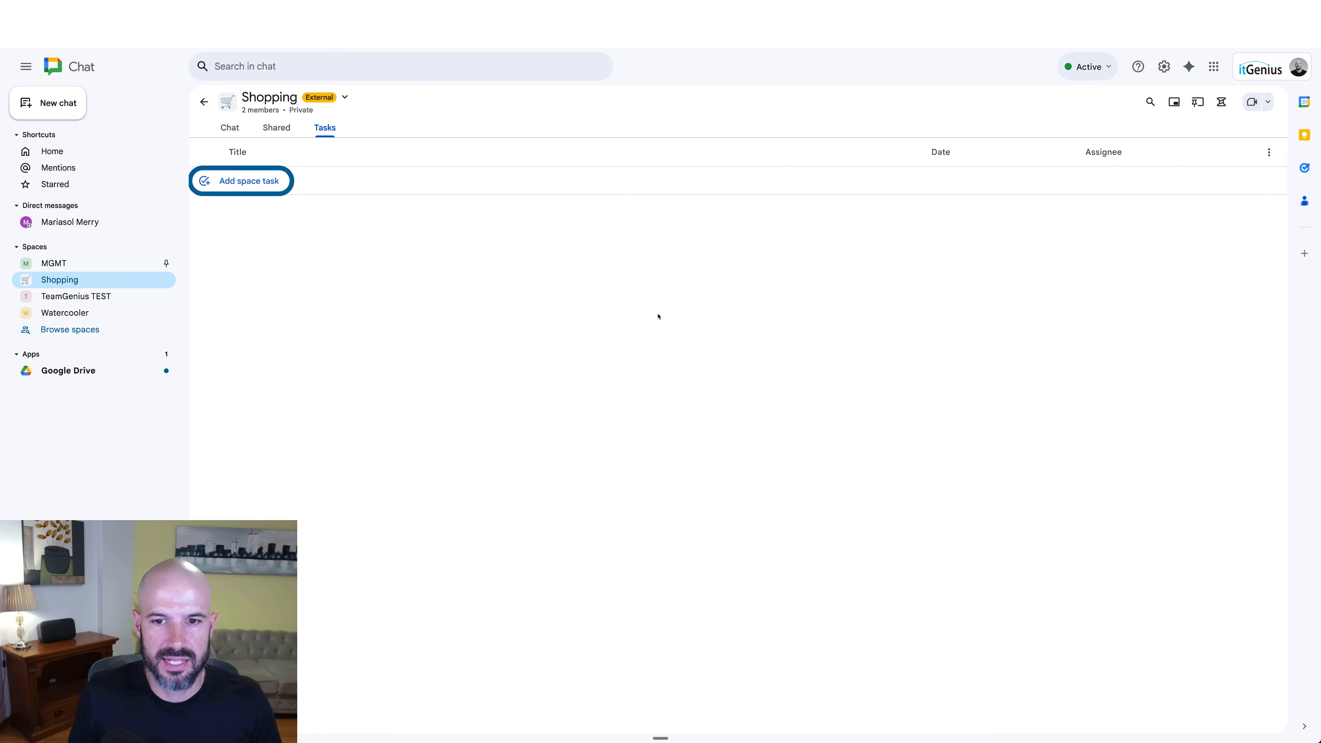
{"action": "left_click", "coordinate": [274, 183]}
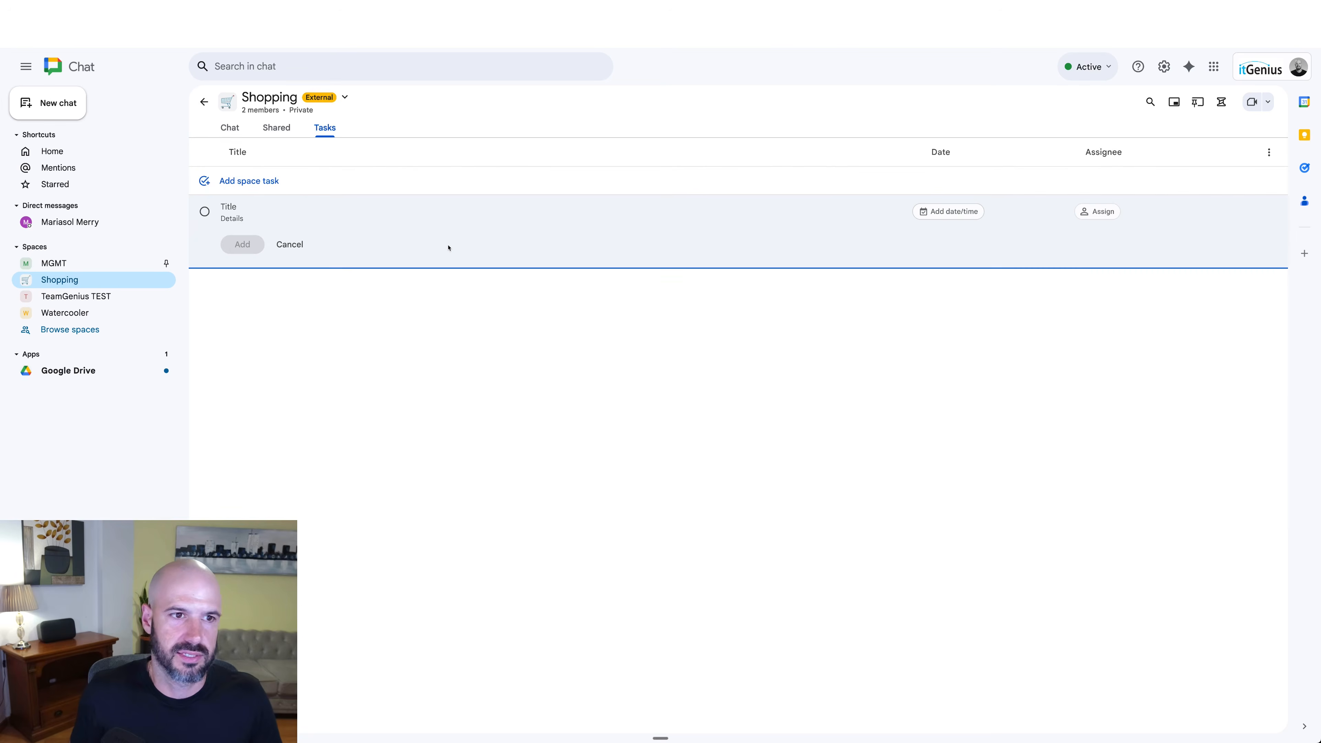
{"action": "type", "text": "Break"}
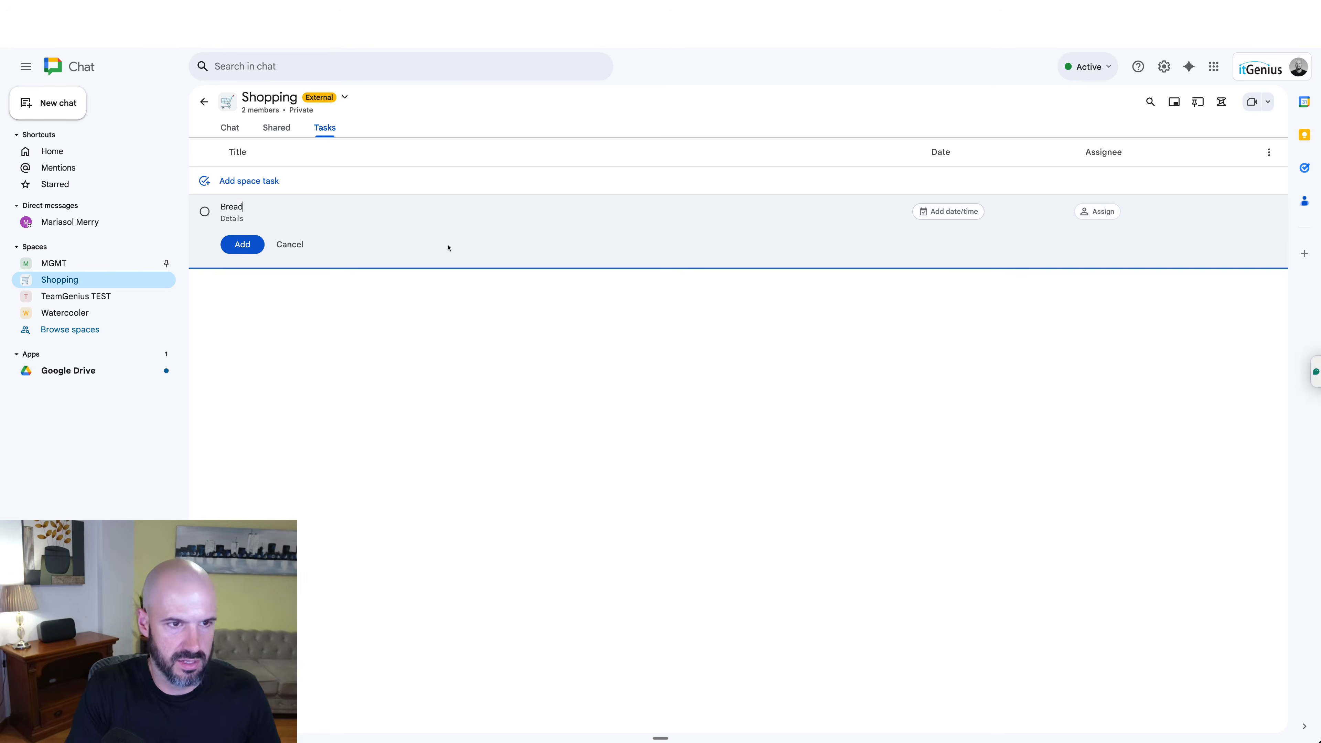
{"action": "key", "text": "Return"}
{"action": "type", "text": "Egg"}
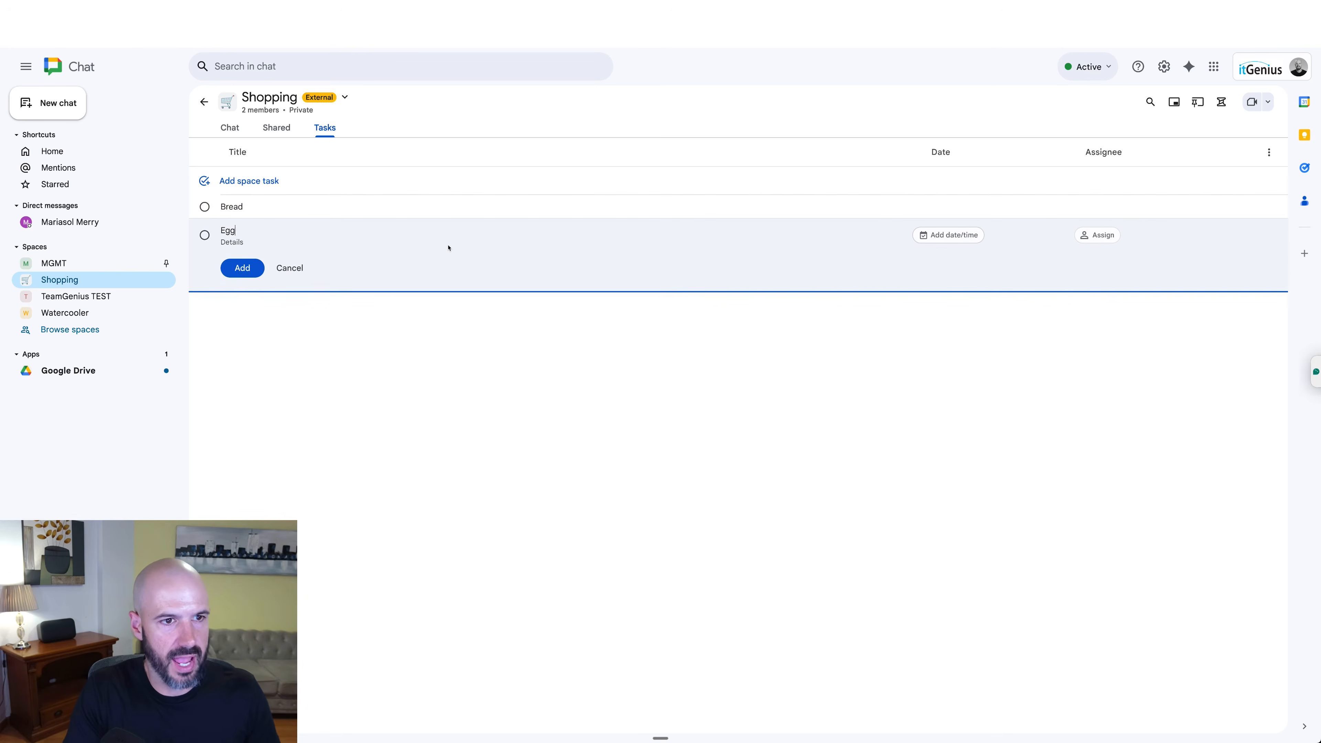
{"action": "type", "text": "s"}
{"action": "key", "text": "Return"}
{"action": "type", "text": "Milk"}
{"action": "key", "text": "Return"}
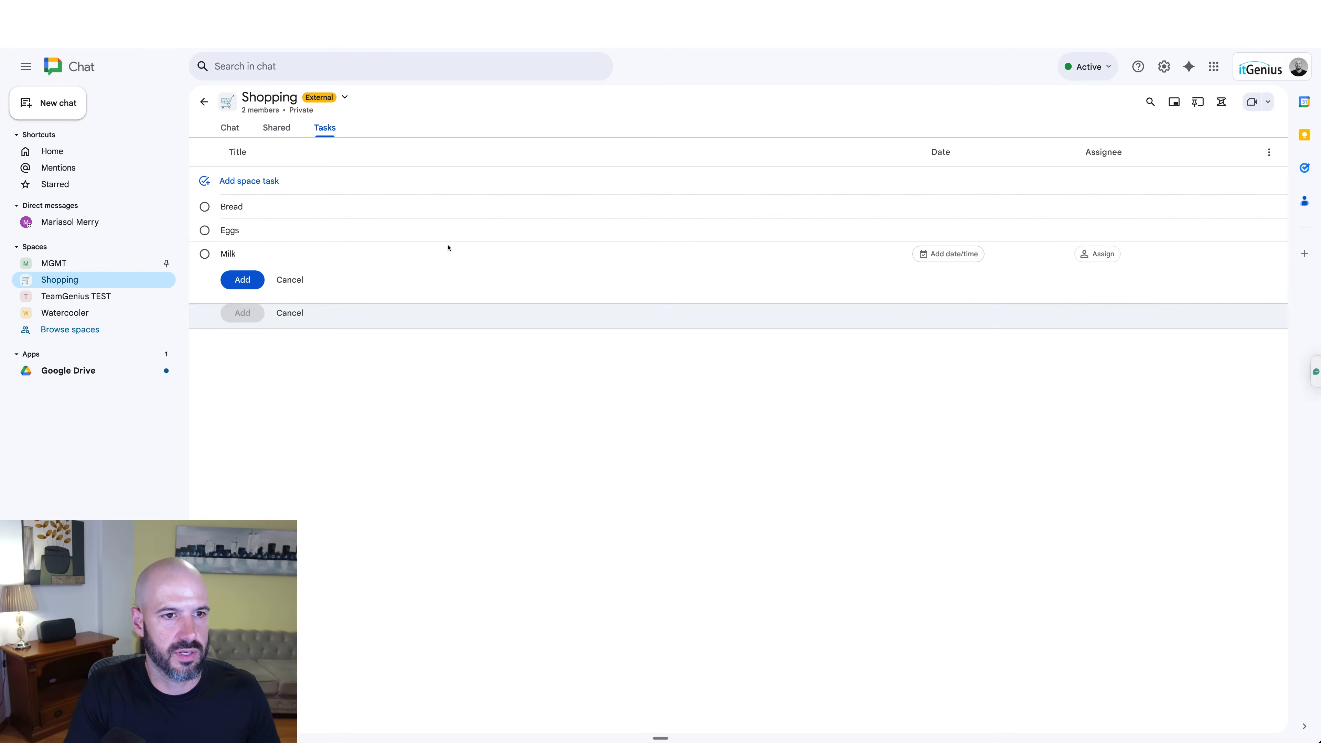
{"action": "type", "text": "Steak"}
{"action": "key", "text": "Return"}
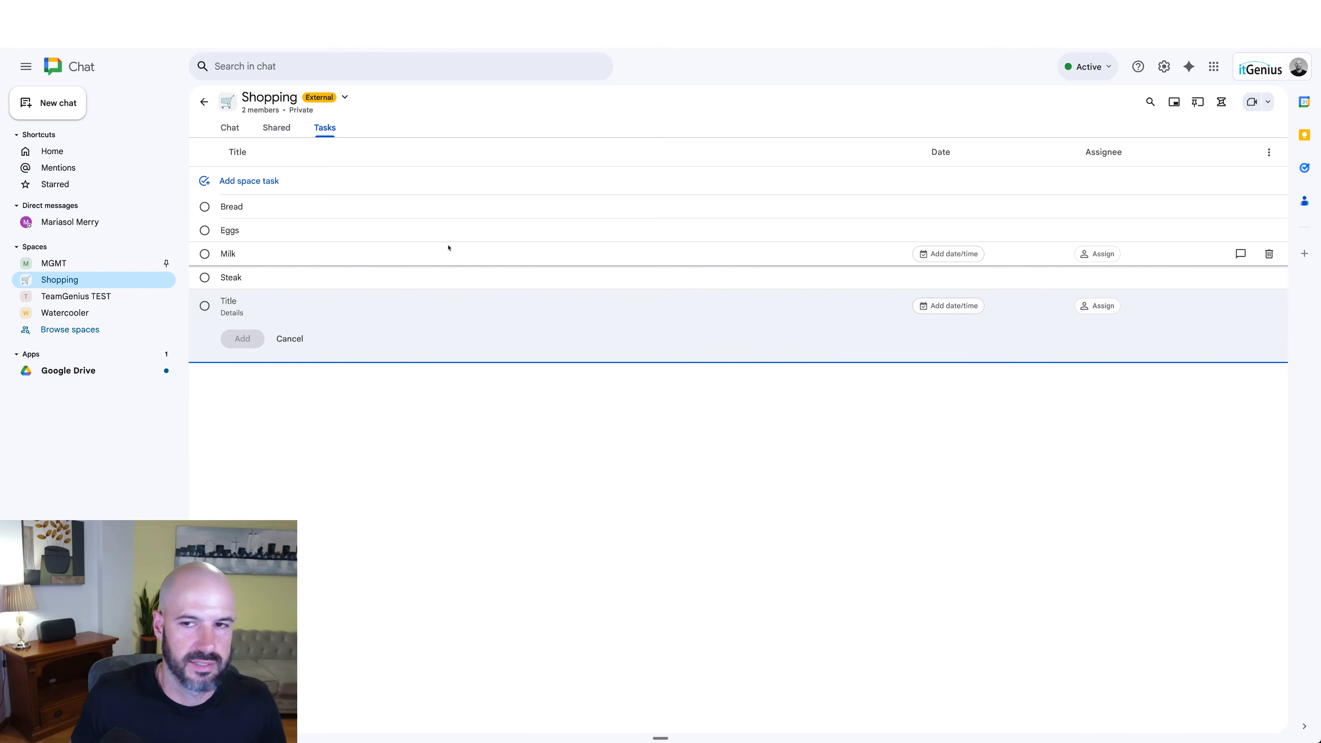
{"action": "left_click", "coordinate": [601, 388]}
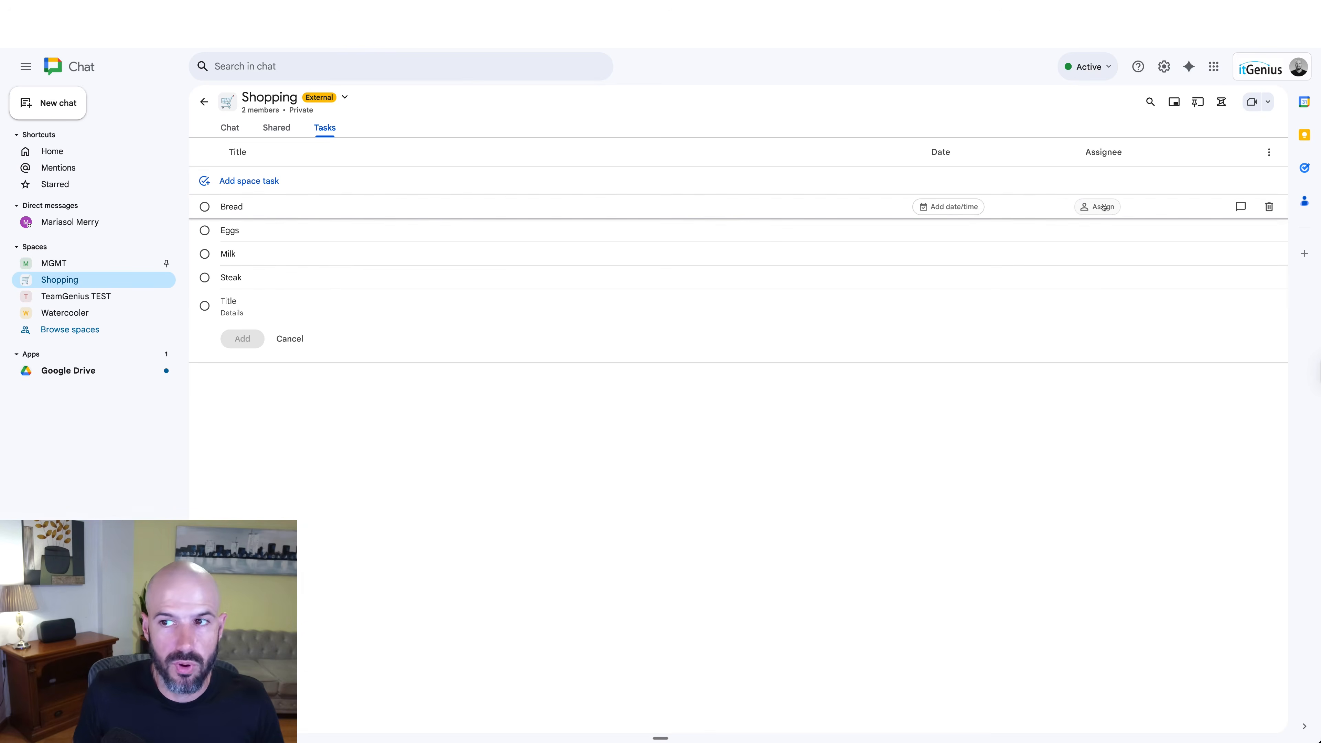
Step: Try to assign the Bread task by entering the external member's itgenius.com e-mail address
{"action": "left_click", "coordinate": [1104, 208]}
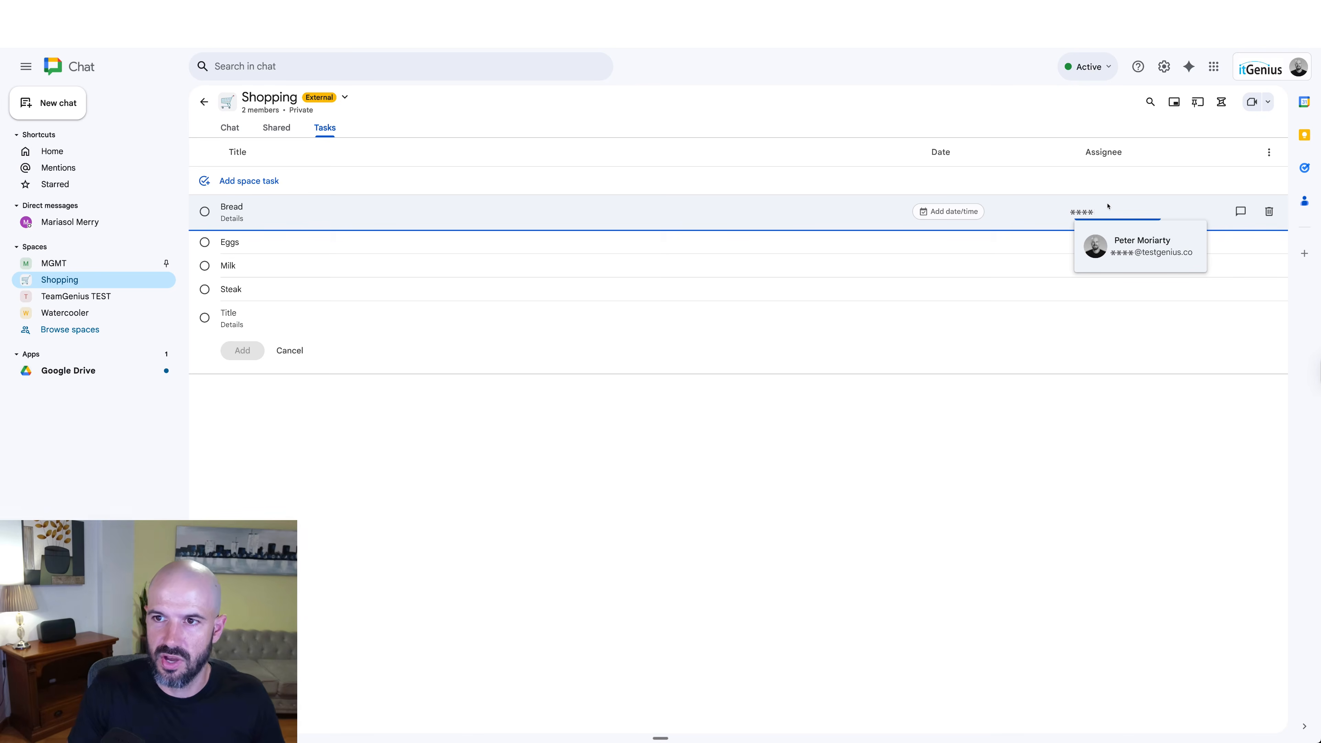
{"action": "type", "text": "itGenius.com"}
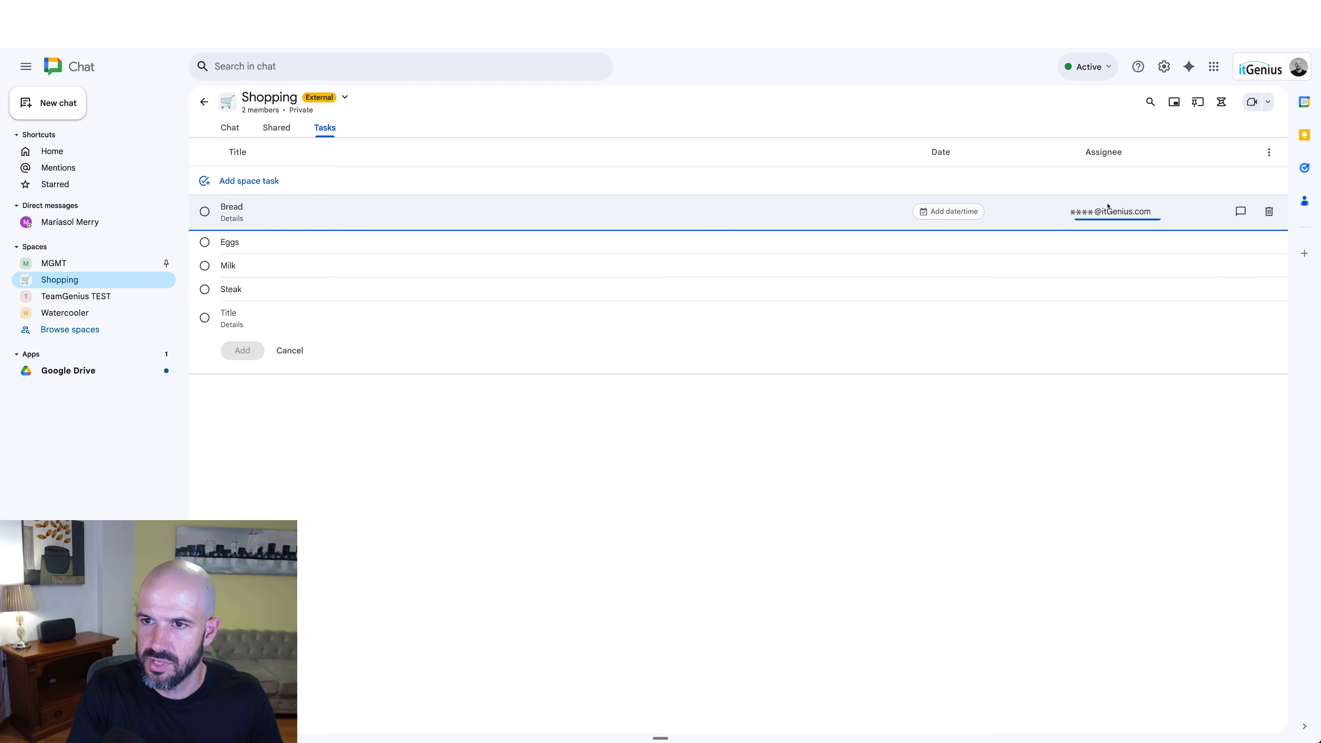
{"action": "triple_click", "coordinate": [1134, 209]}
Step: Reload the Shopping space and review the task entries posted in its conversation
{"action": "key", "text": "super+r"}
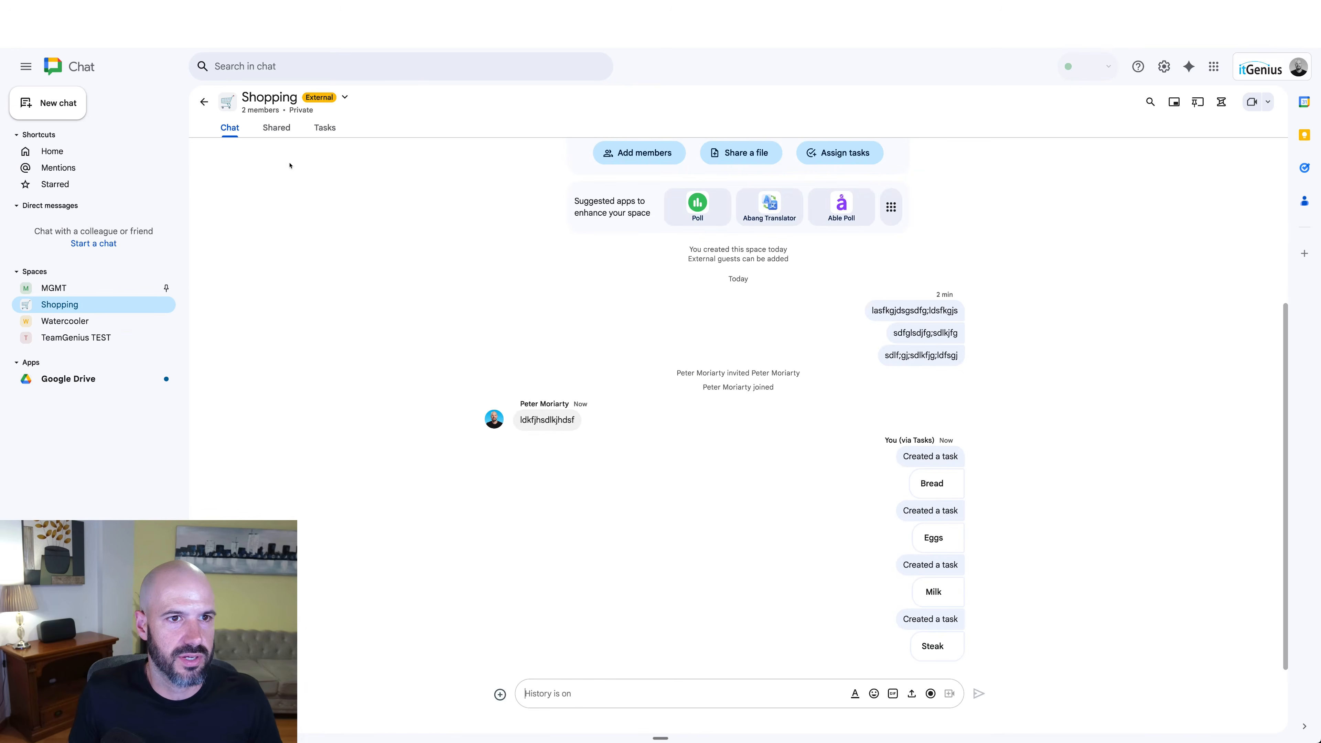
{"action": "left_click", "coordinate": [324, 127]}
{"action": "left_click", "coordinate": [234, 131]}
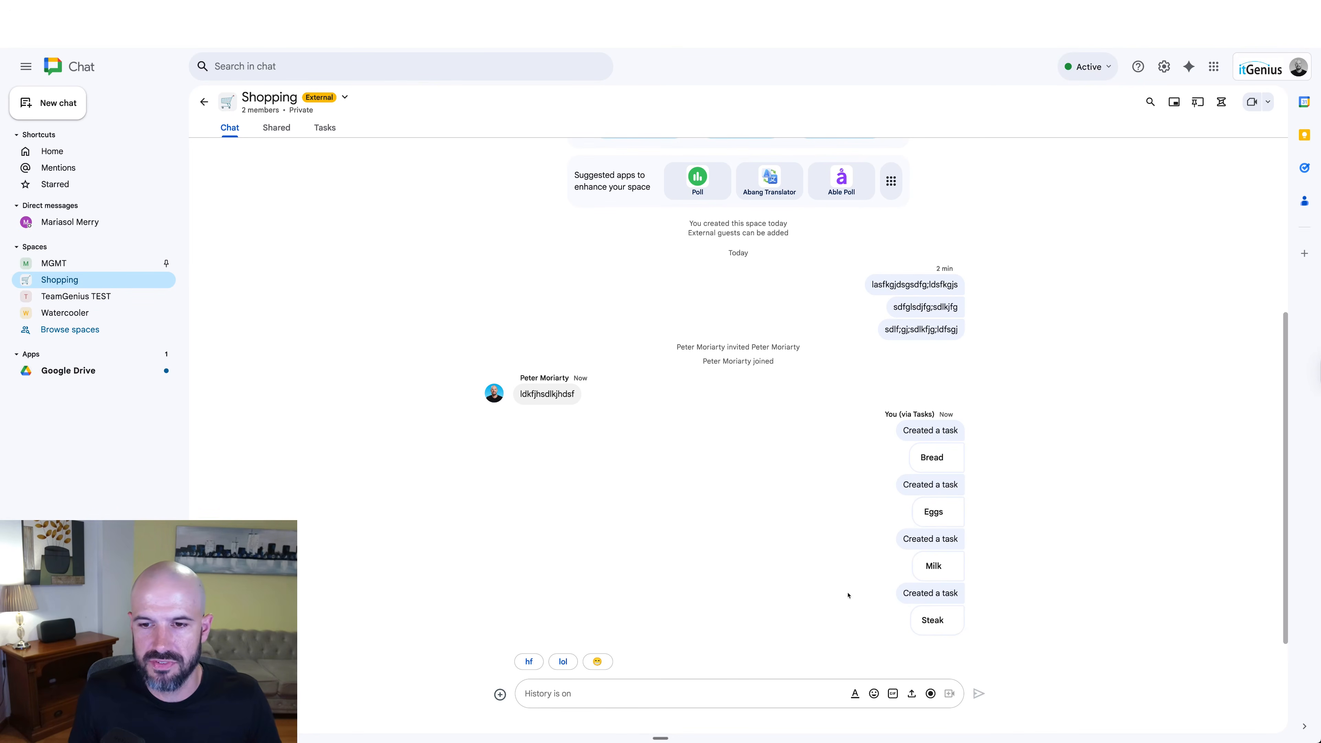
Step: Try to assign the Bread and Eggs tasks to the external itgenius.com member
{"action": "left_click", "coordinate": [325, 127]}
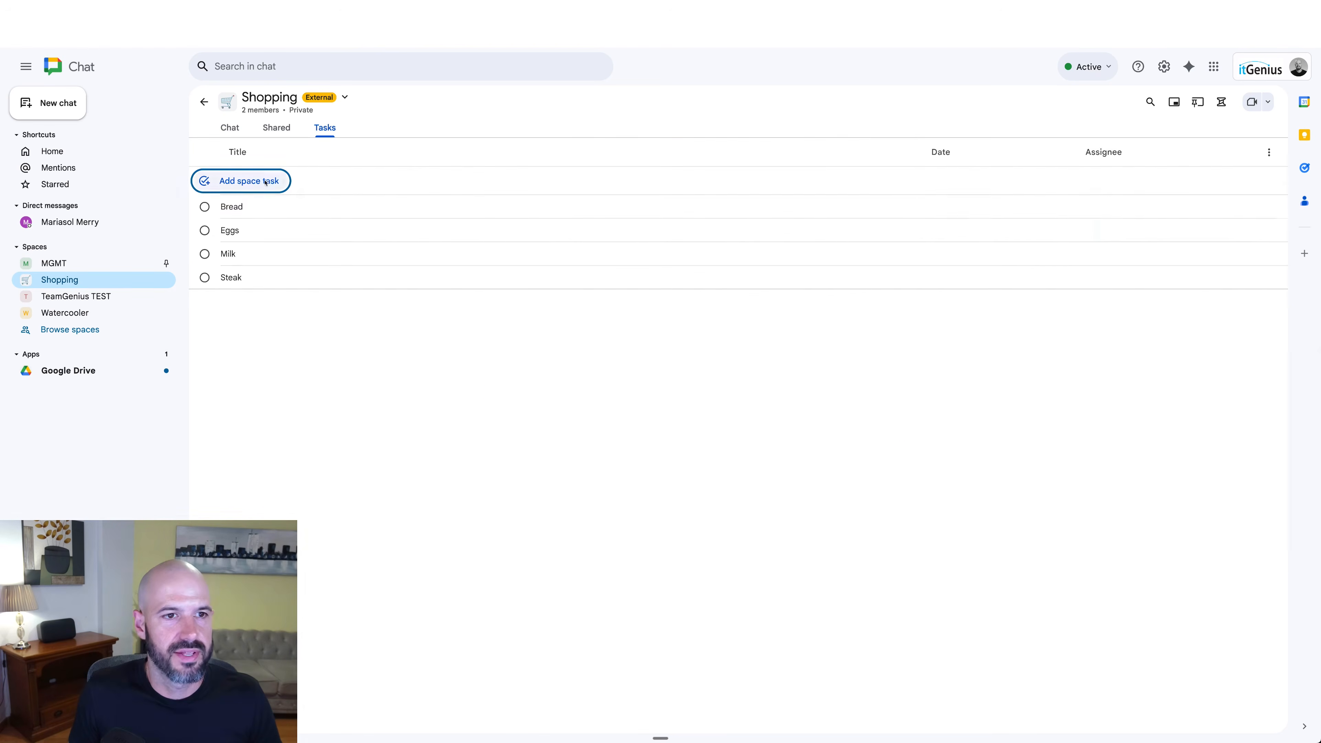
{"action": "left_click", "coordinate": [1096, 206]}
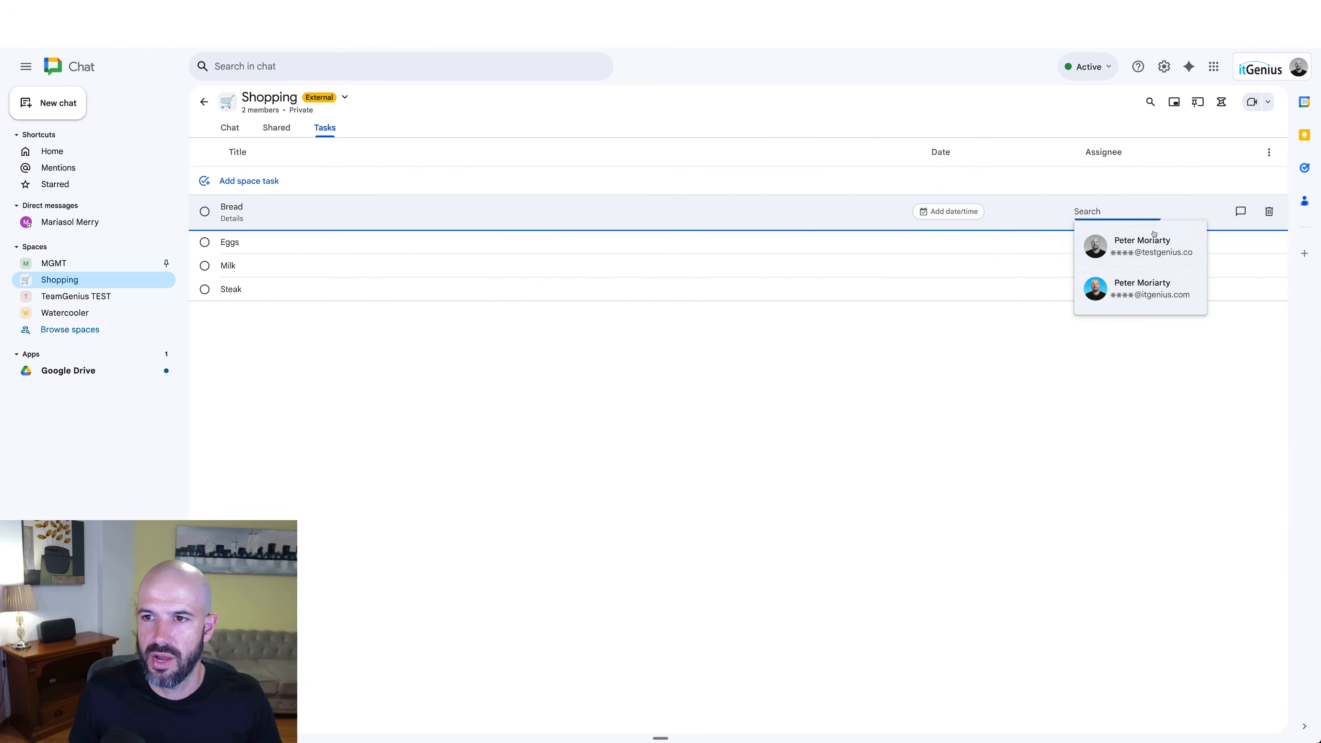
{"action": "left_click", "coordinate": [1144, 289]}
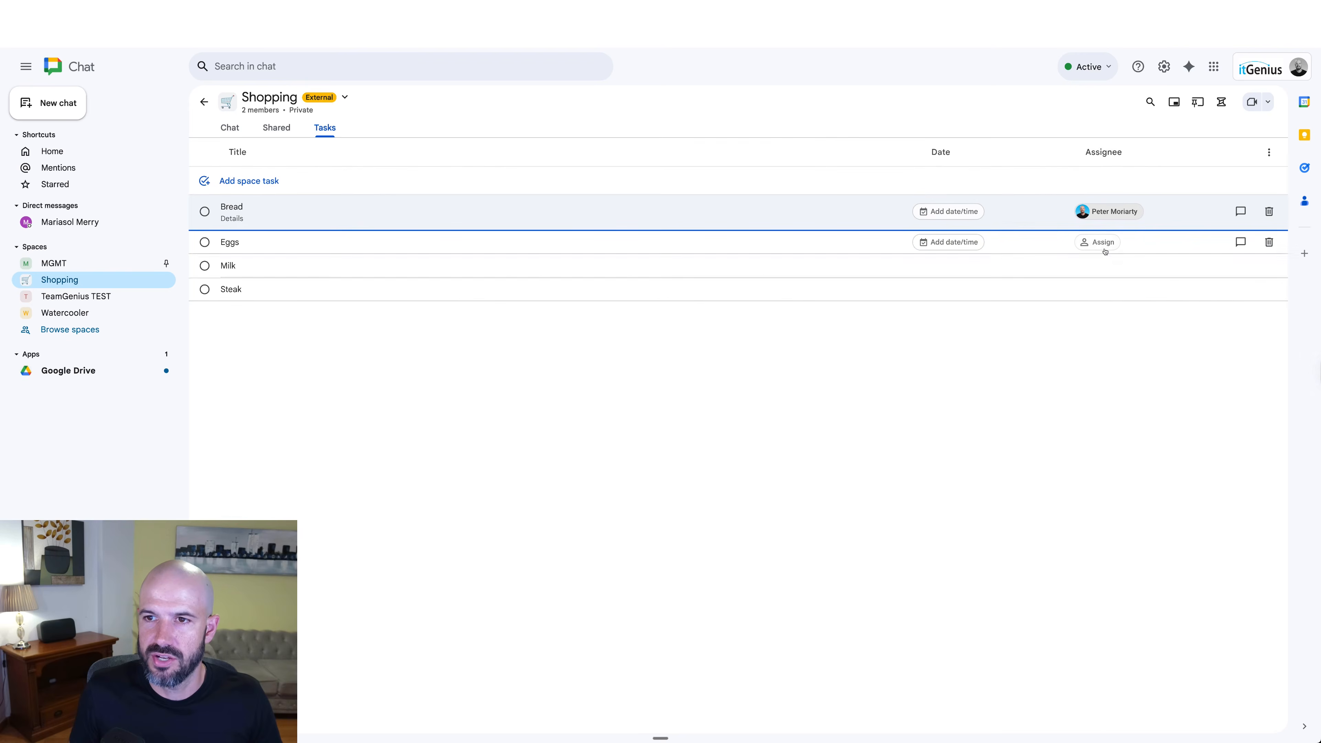
{"action": "left_click", "coordinate": [1100, 242]}
{"action": "left_click", "coordinate": [1123, 304]}
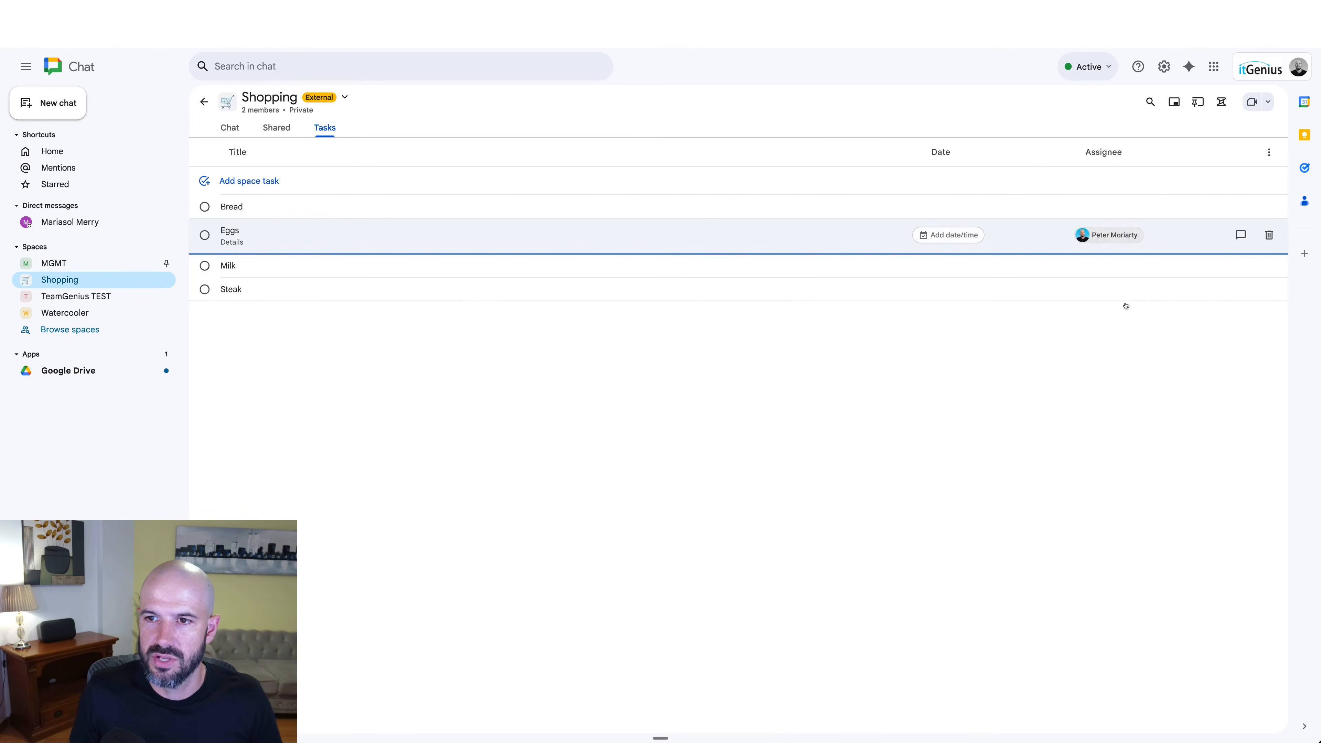
Step: Assign the Milk and Steak tasks to your own testgenius.co account
{"action": "left_click", "coordinate": [1096, 267]}
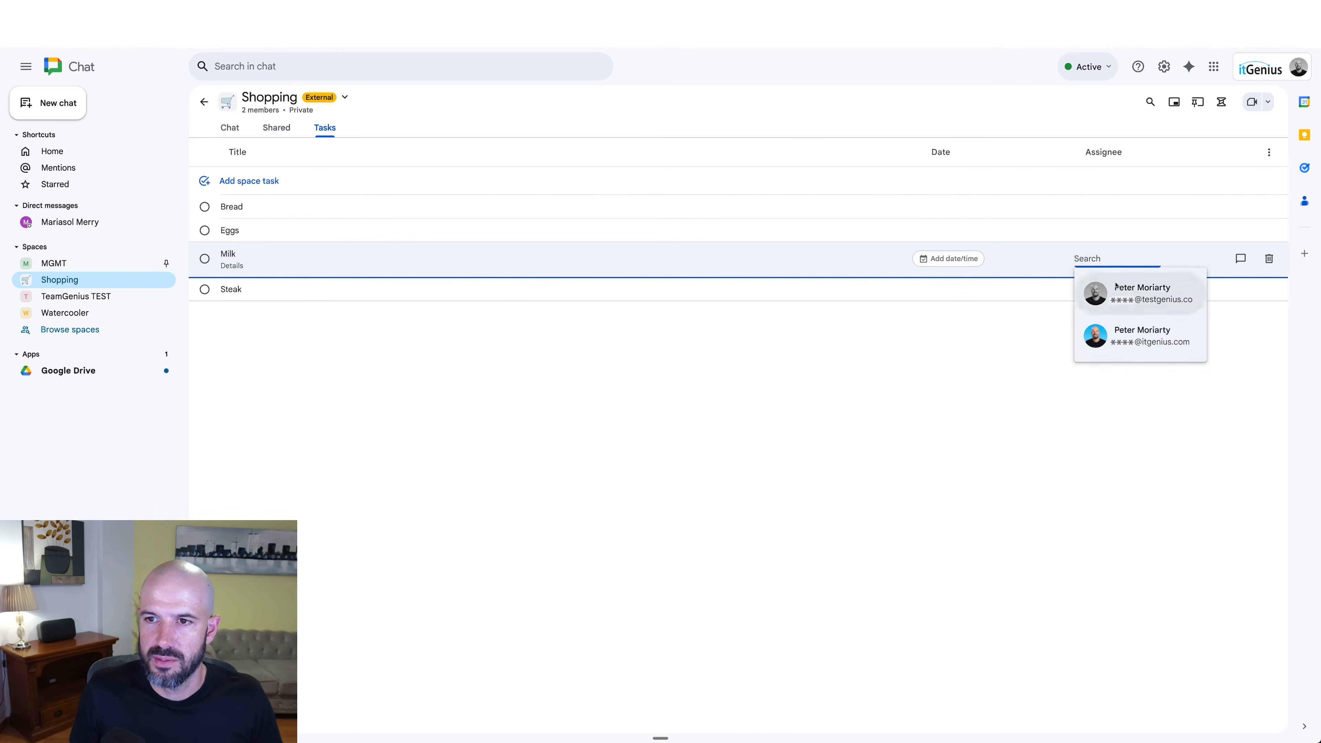
{"action": "left_click", "coordinate": [1095, 290]}
{"action": "left_click", "coordinate": [1095, 290]}
{"action": "left_click", "coordinate": [1097, 314]}
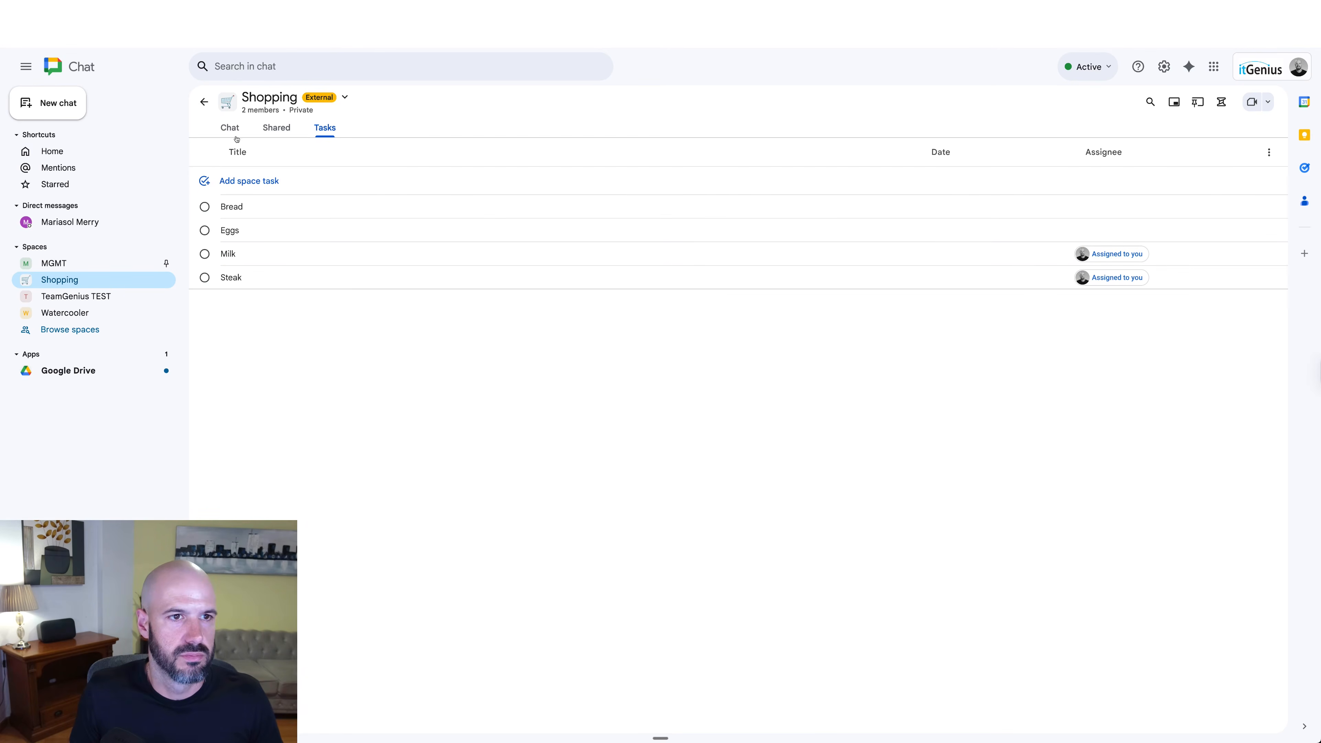
Step: Check the Shopping conversation, retry assigning the Bread task to the itgenius.com member, and reload the space
{"action": "left_click", "coordinate": [230, 129]}
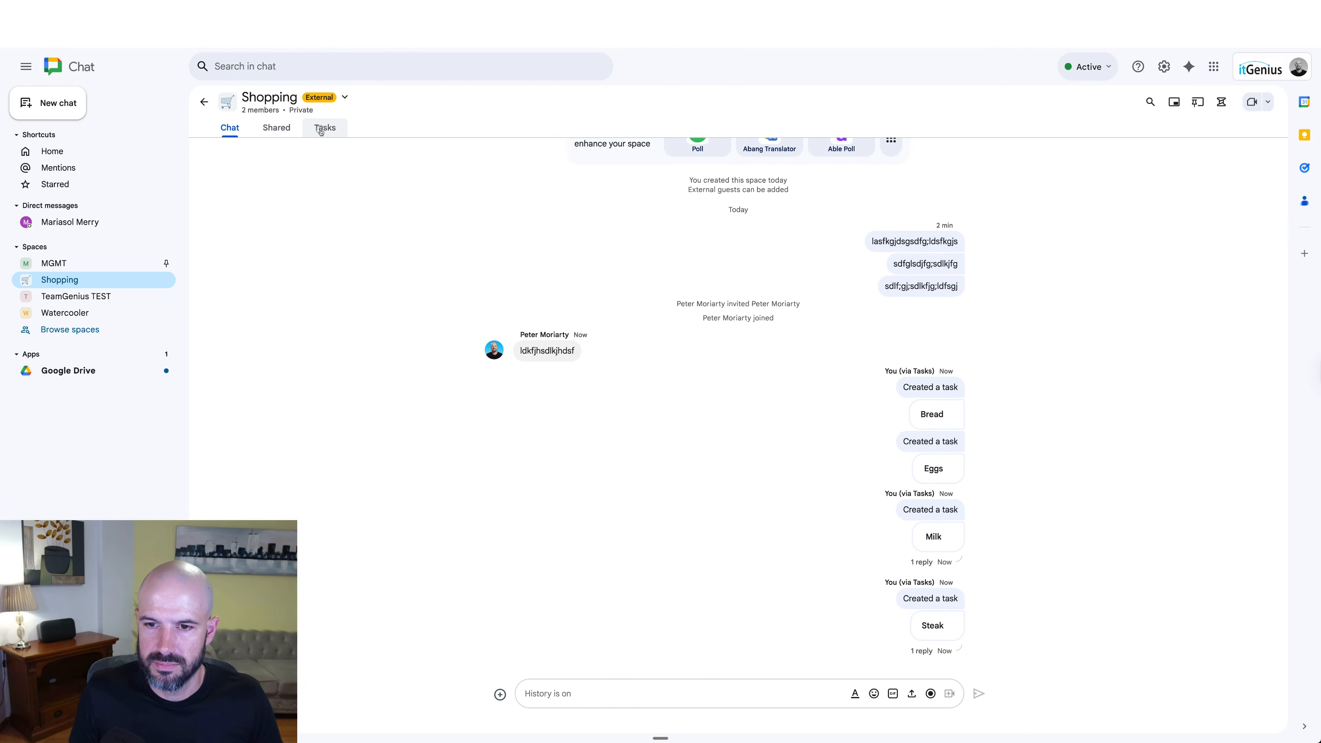
{"action": "left_click", "coordinate": [321, 132]}
{"action": "left_click", "coordinate": [1108, 201]}
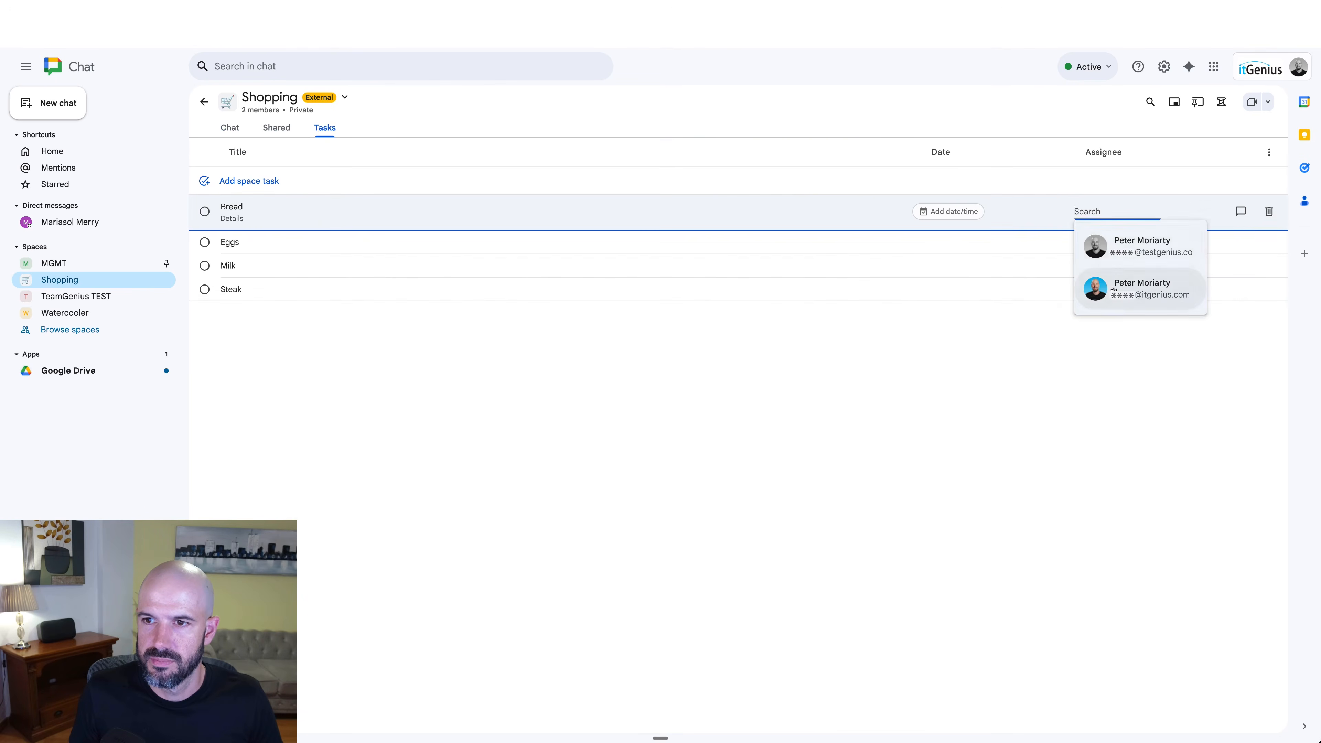
{"action": "left_click", "coordinate": [1134, 288]}
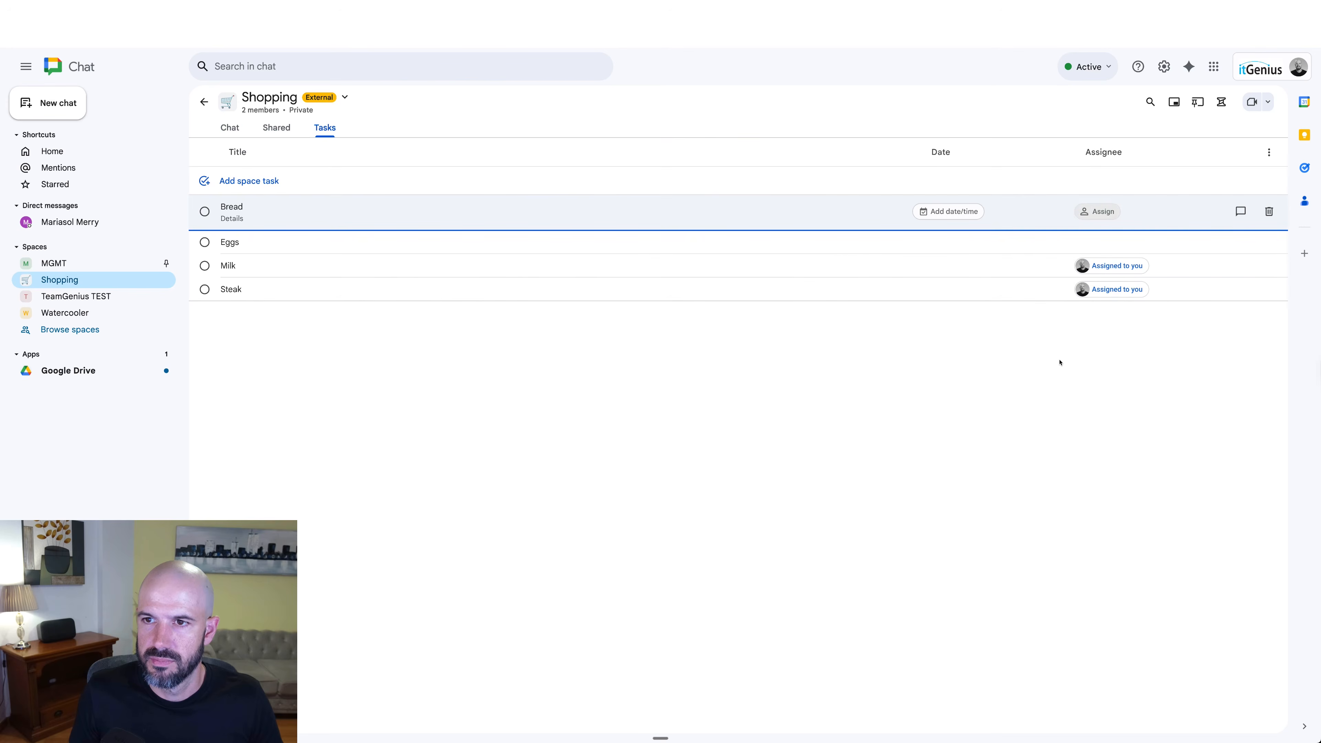
{"action": "left_click", "coordinate": [1060, 362]}
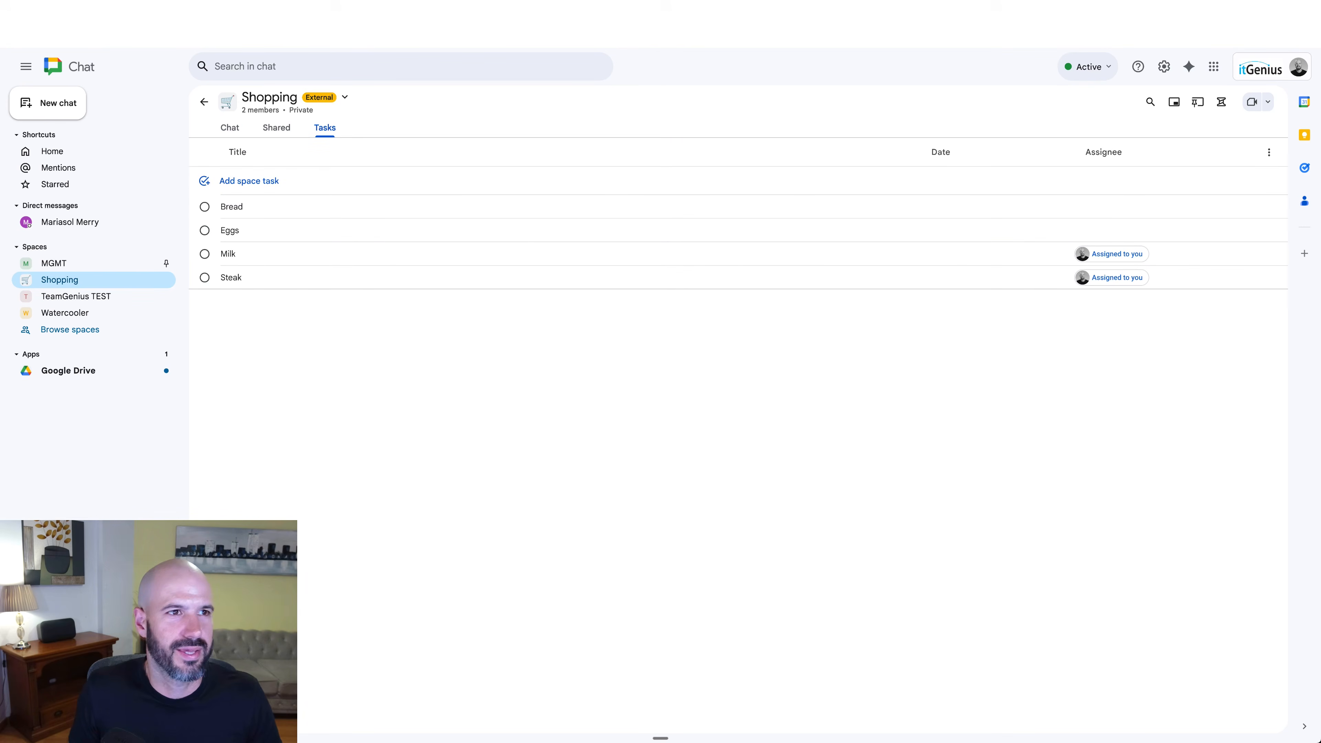
{"action": "key", "text": "super+r"}
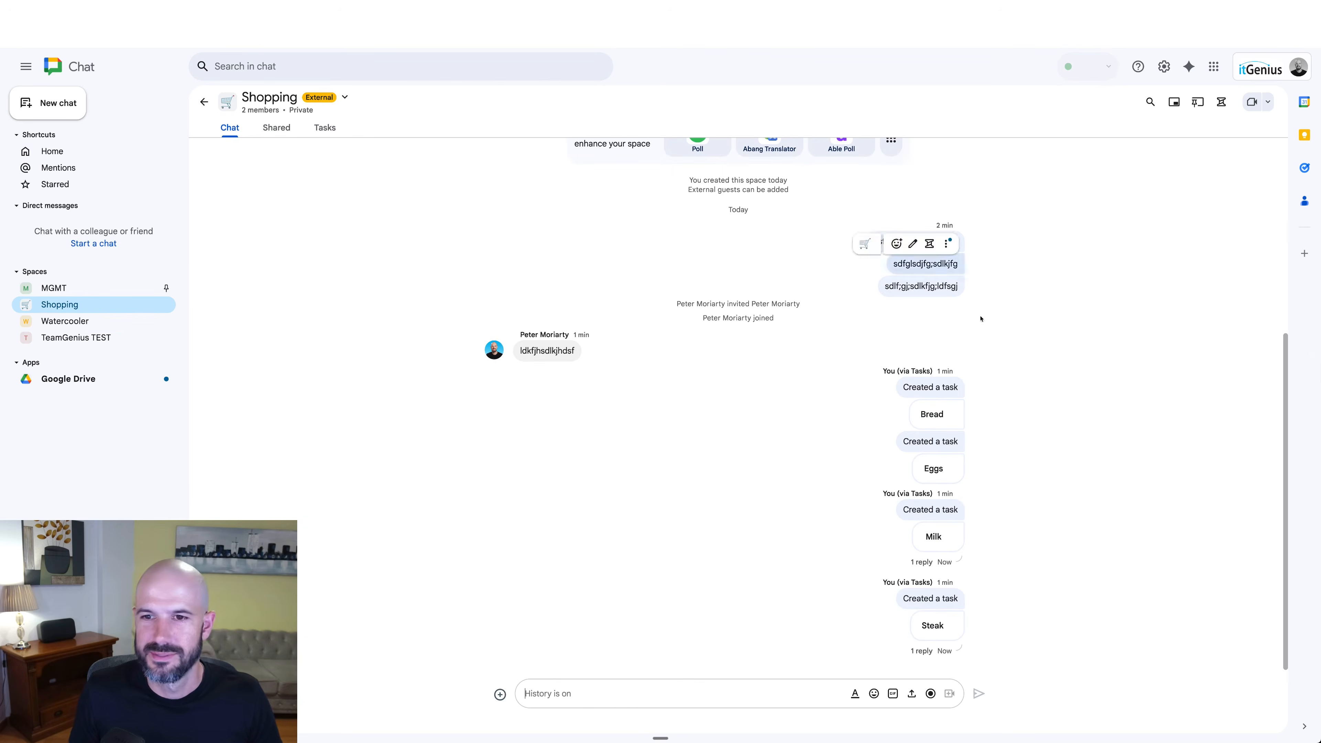
Step: Open the Shopping space's task list and try once more to assign the Bread task to the external itgenius.com member
{"action": "left_click", "coordinate": [325, 129]}
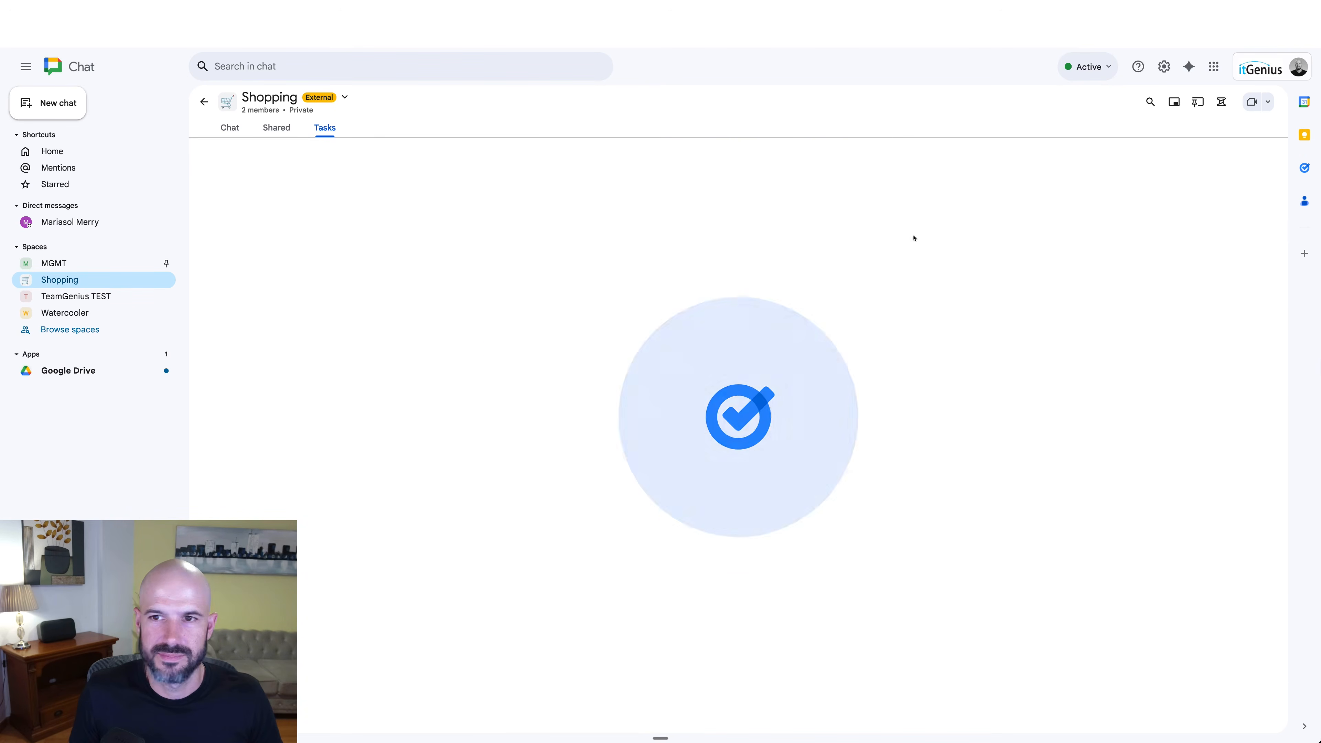
{"action": "left_click", "coordinate": [1095, 210]}
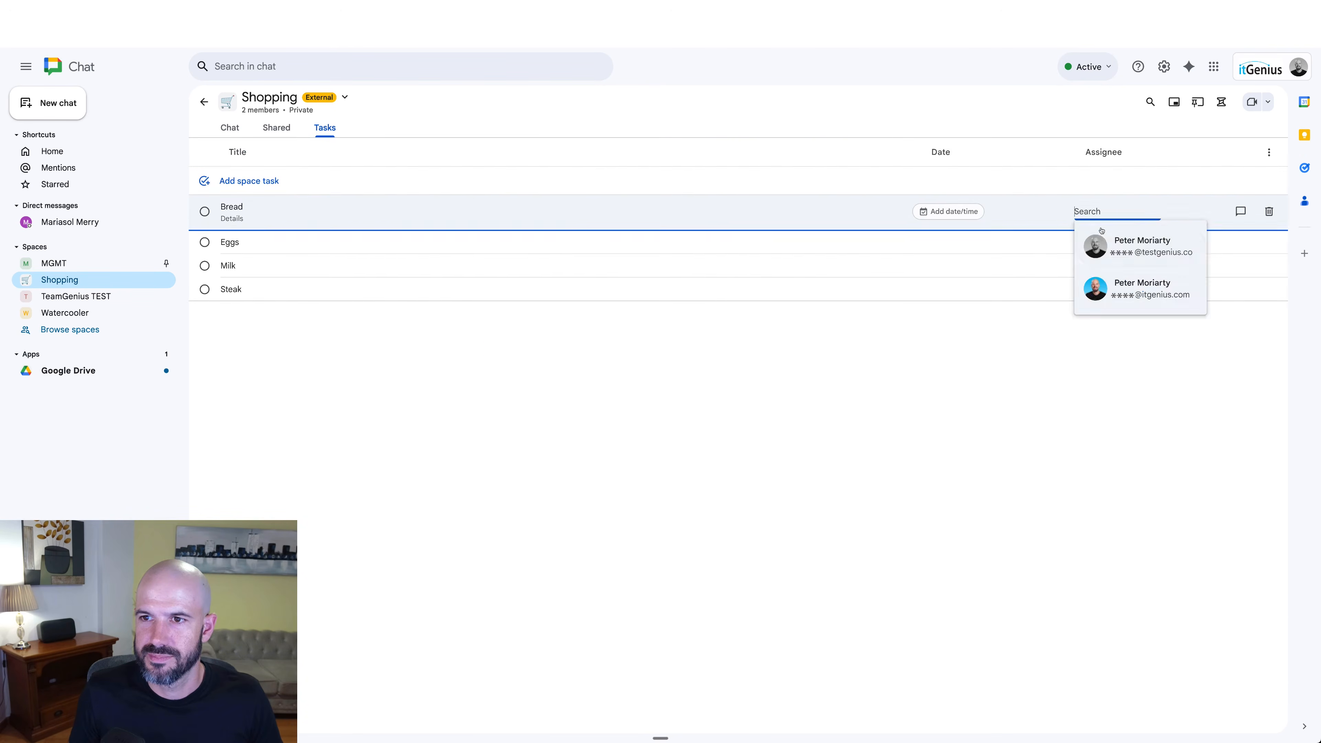
{"action": "left_click", "coordinate": [1133, 281]}
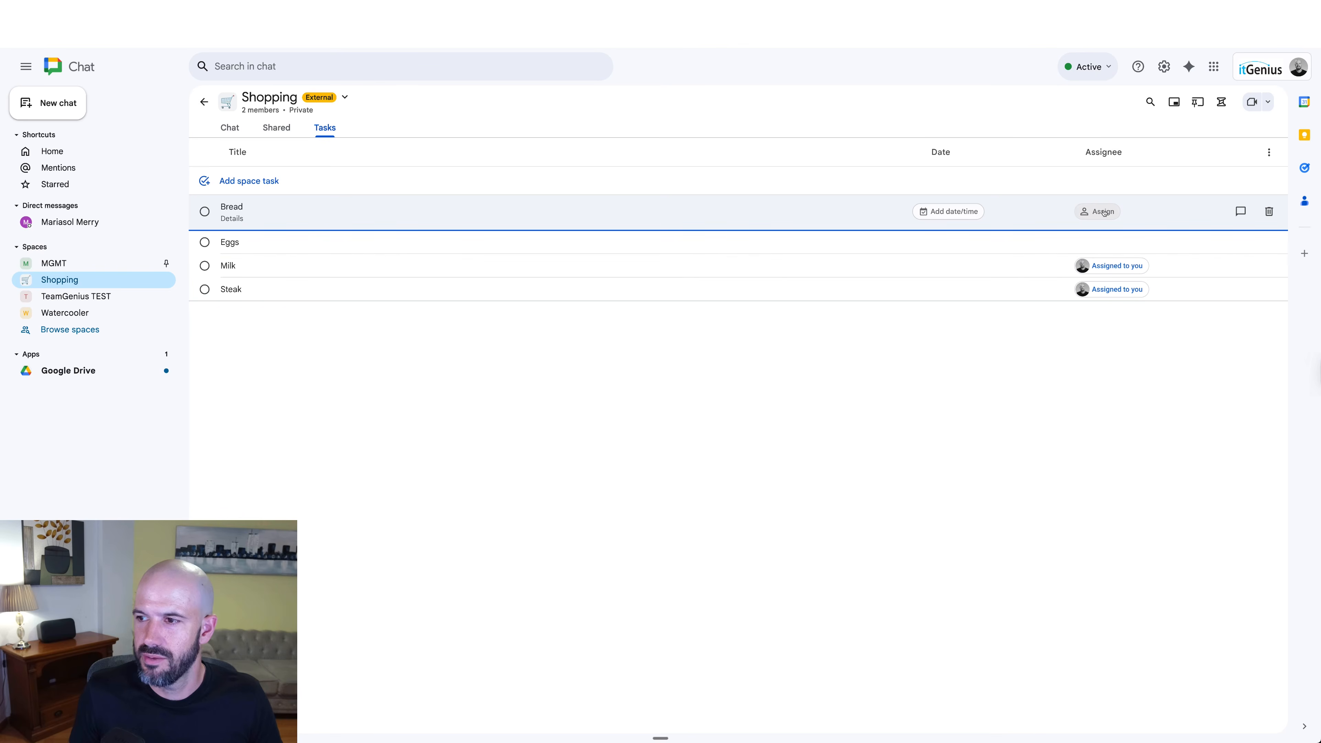
{"action": "left_click", "coordinate": [965, 356]}
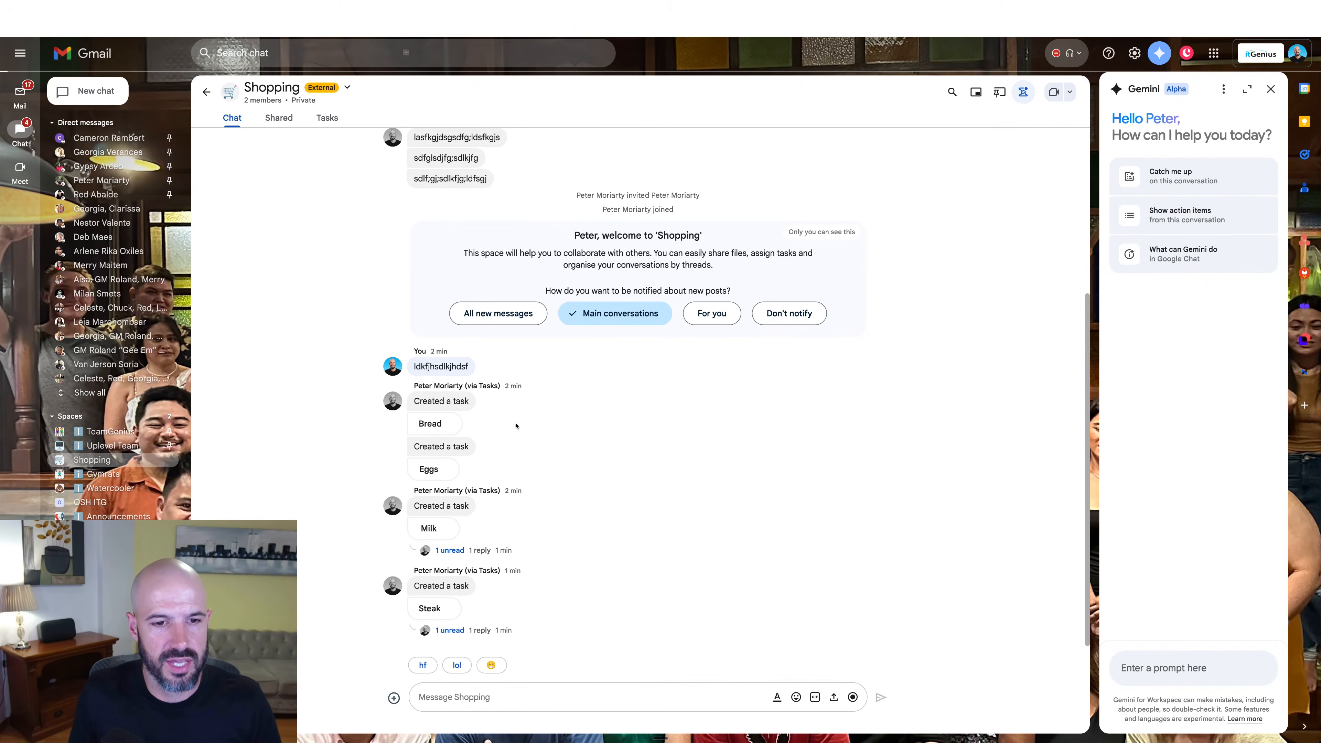
Step: Open the Shopping space's task list from the itgenius.com account and retry loading it
{"action": "left_click", "coordinate": [328, 119]}
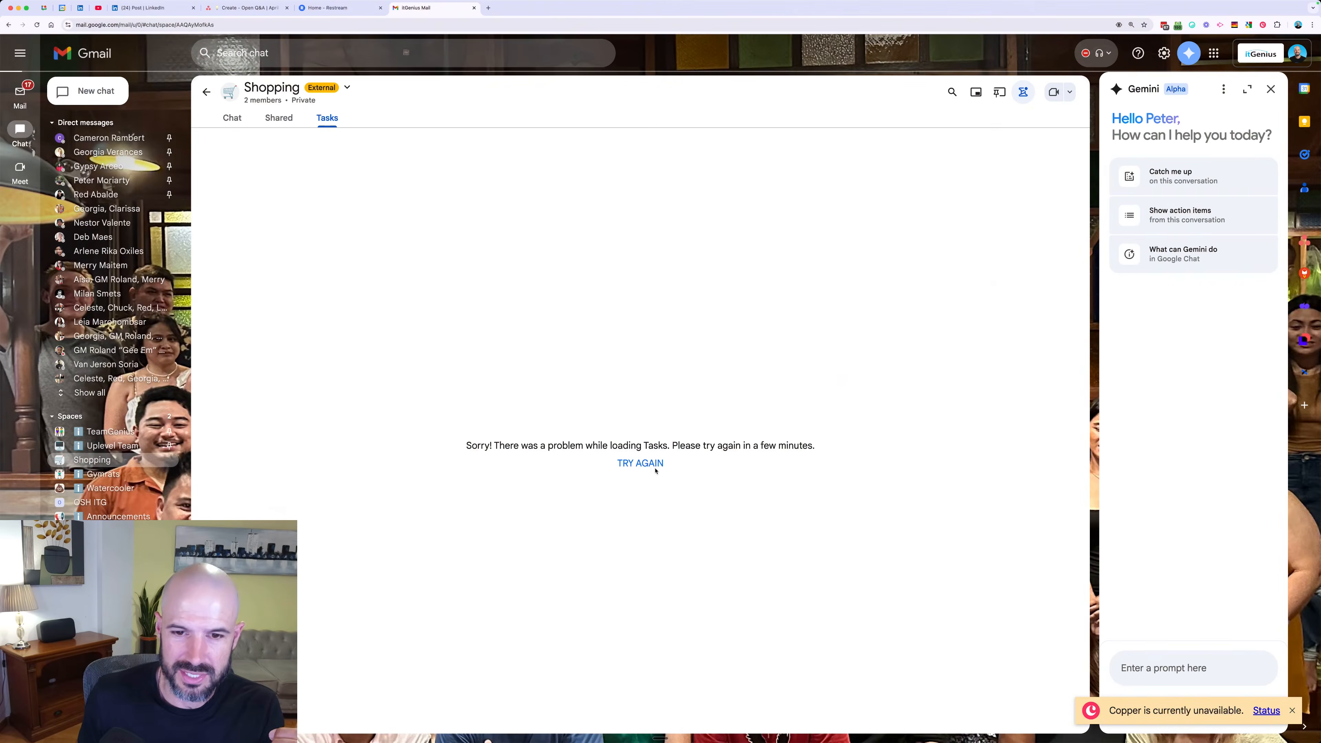
{"action": "left_click", "coordinate": [653, 468]}
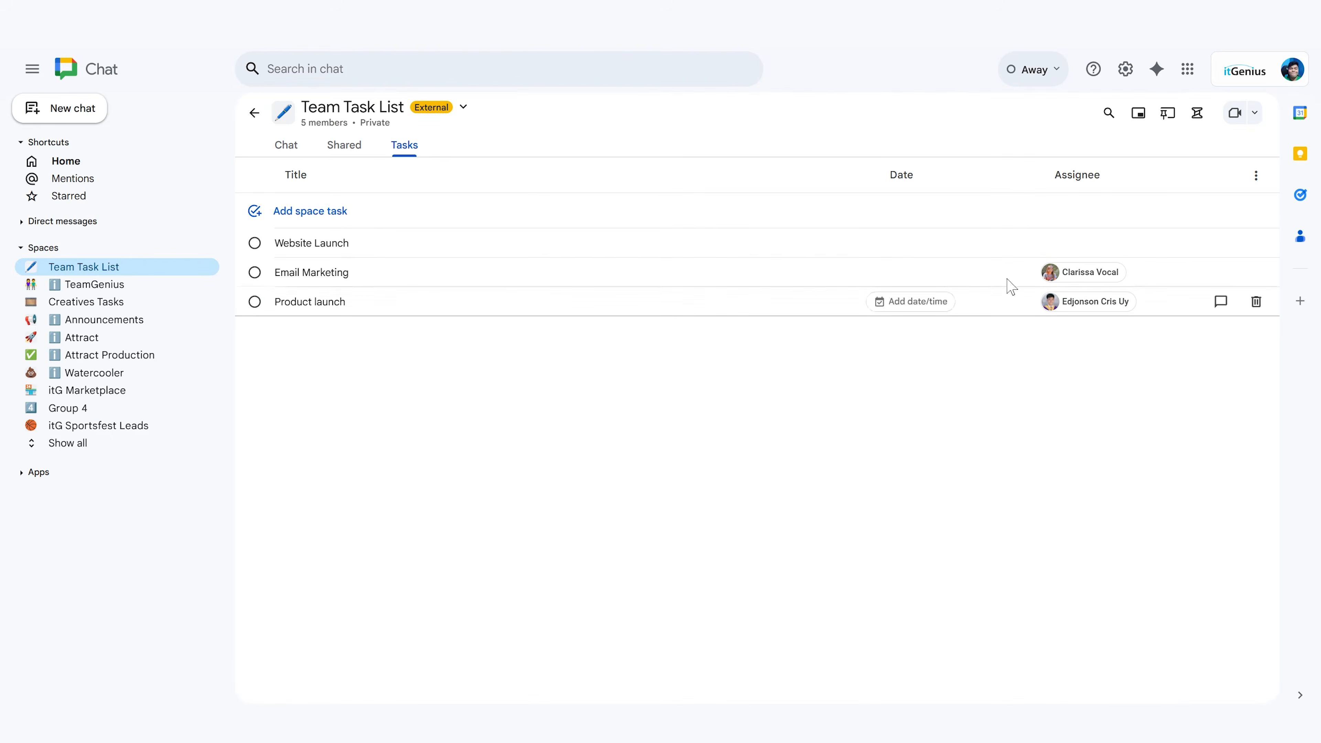
Step: Assign the Website Launch task in the Team Task List space to the first listed external gmail.com member
{"action": "left_click", "coordinate": [1067, 243]}
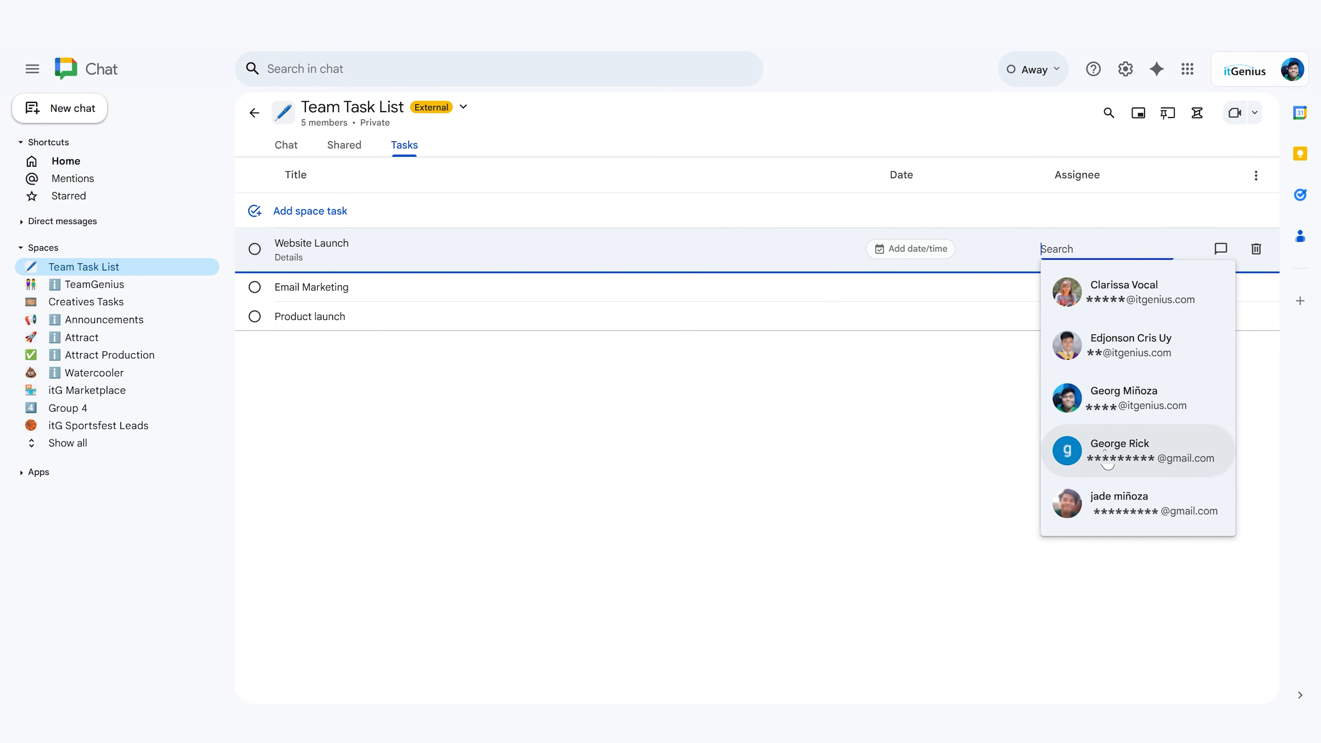
{"action": "left_click", "coordinate": [1108, 461]}
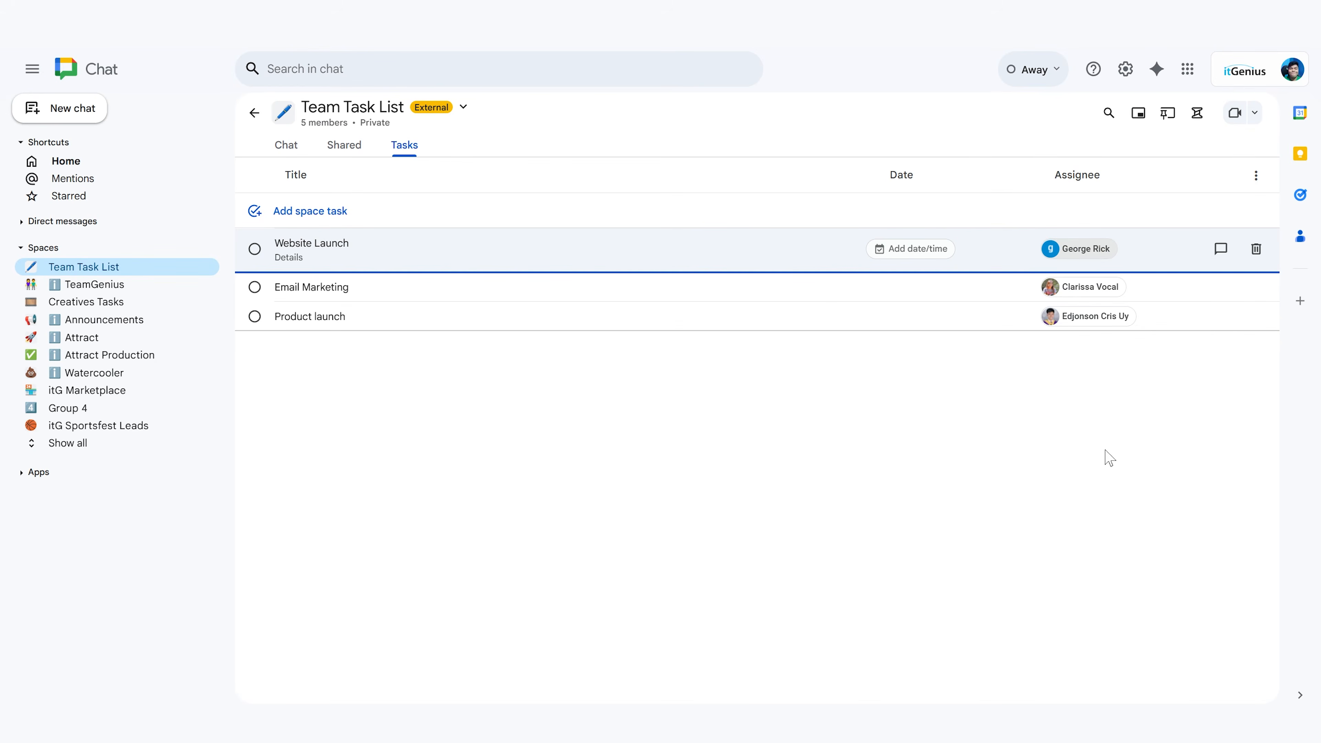
{"action": "left_click", "coordinate": [851, 484]}
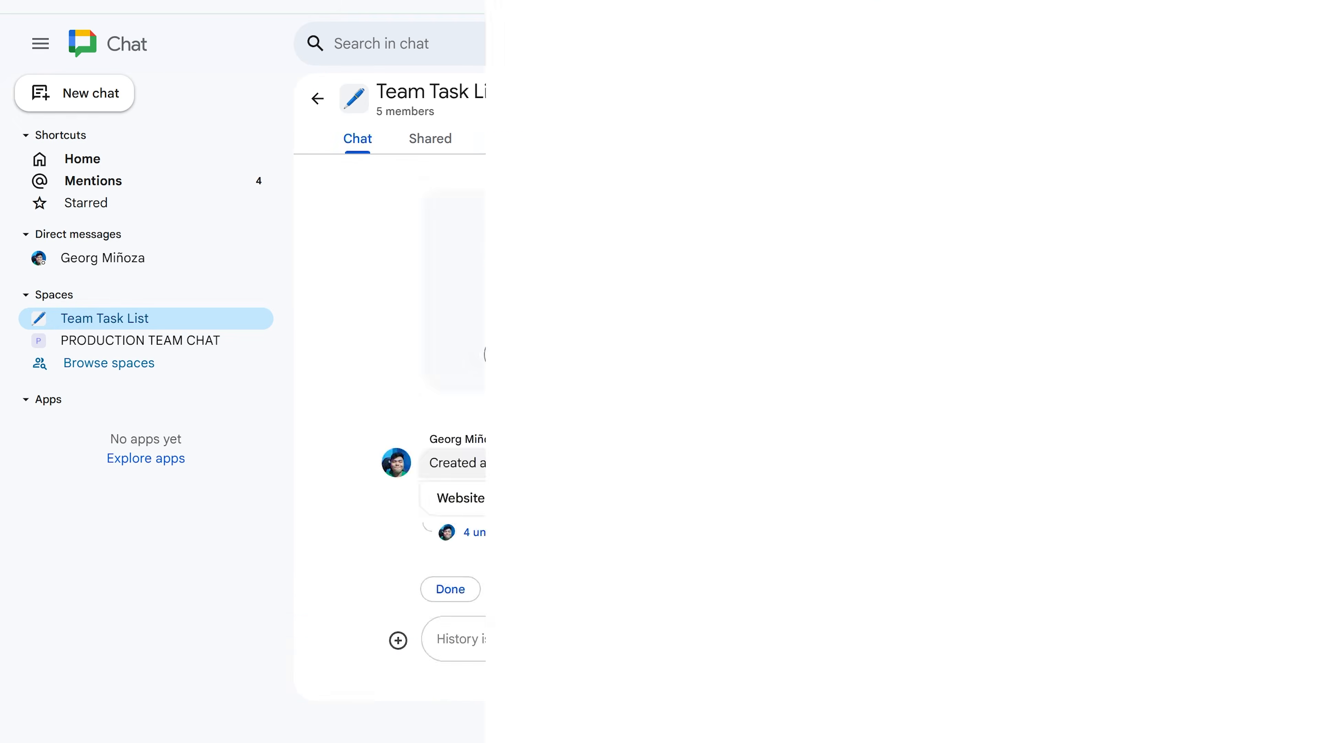
Step: Open the Team Task List space's tasks from the external member's account
{"action": "left_click", "coordinate": [518, 147]}
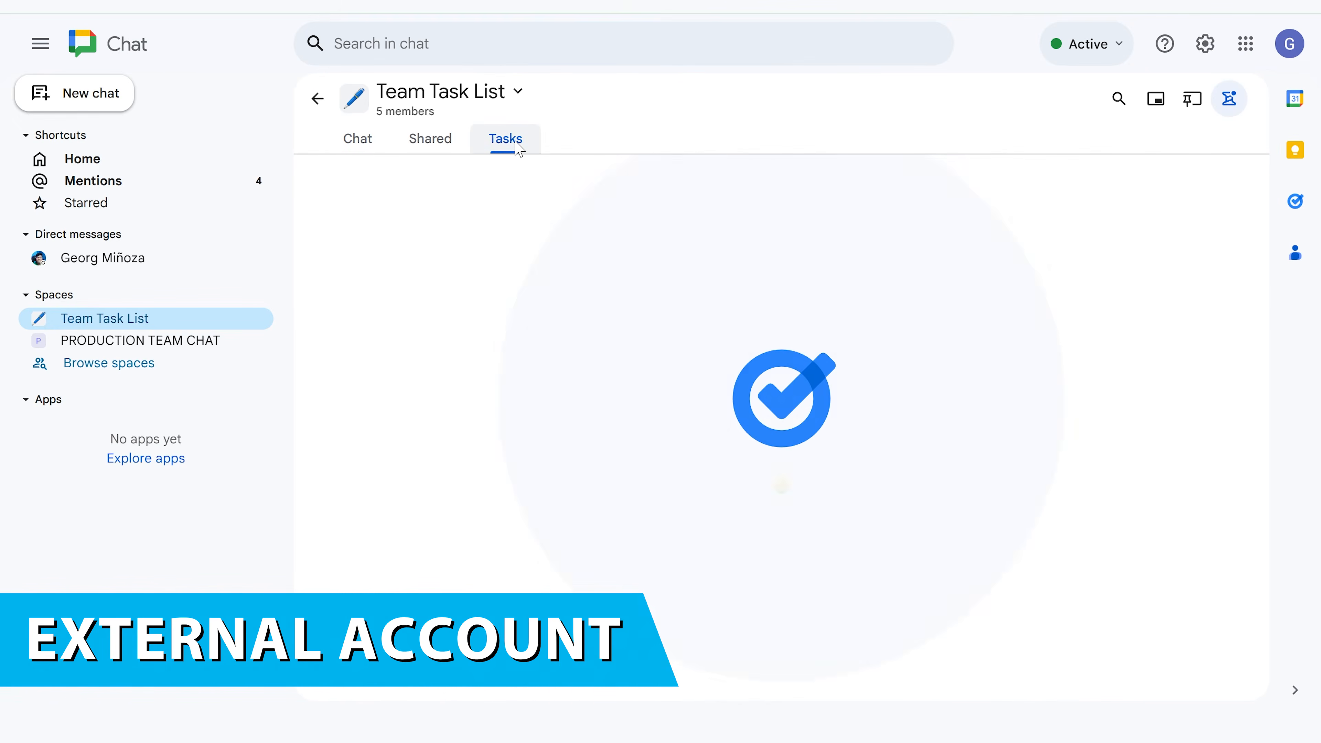